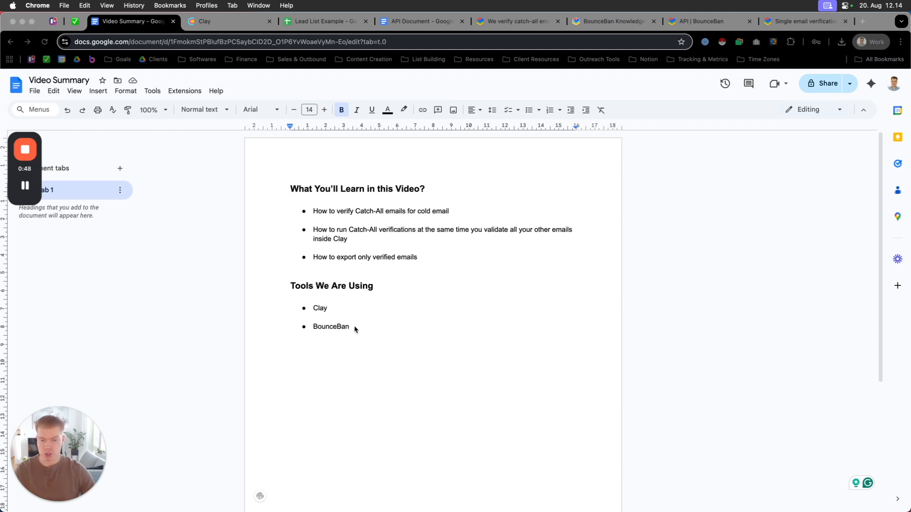
- Review the BounceBan homepage and its article on integrating with Clay, closing both pages to leave the BounceBan API settings open
click(506, 22)
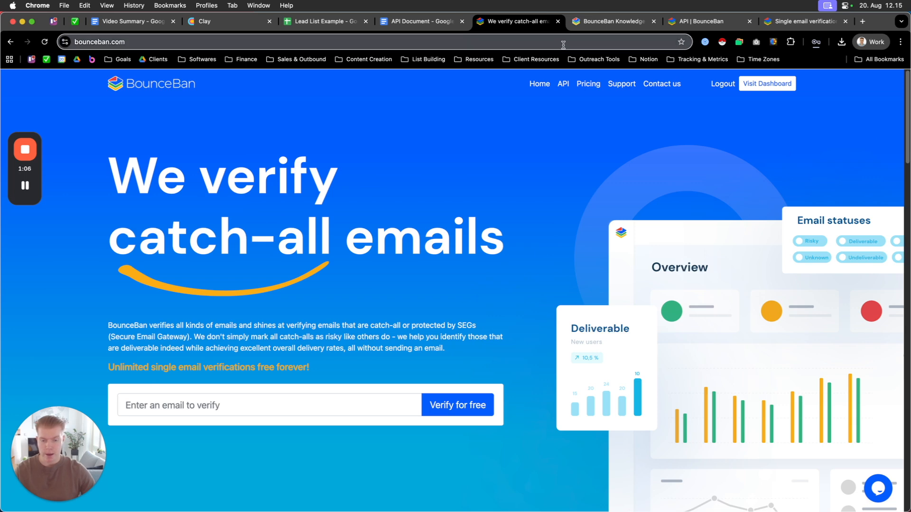
click(600, 23)
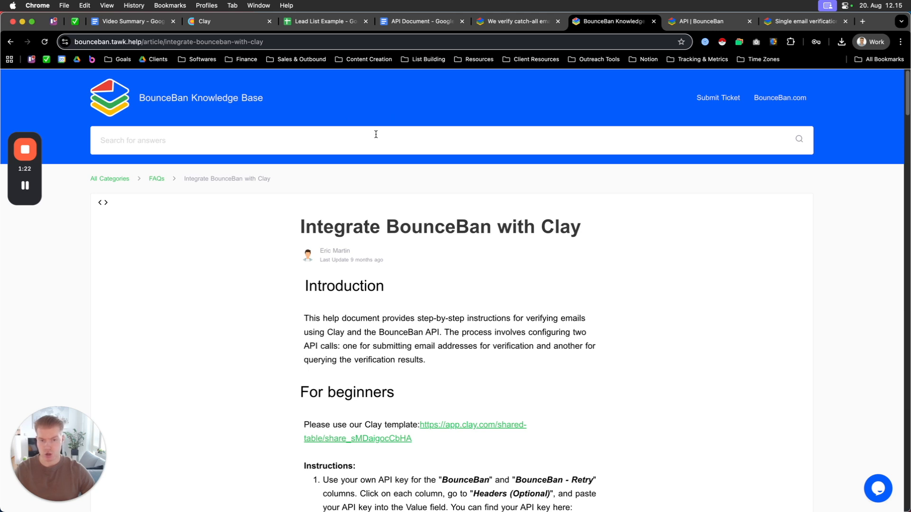
click(557, 23)
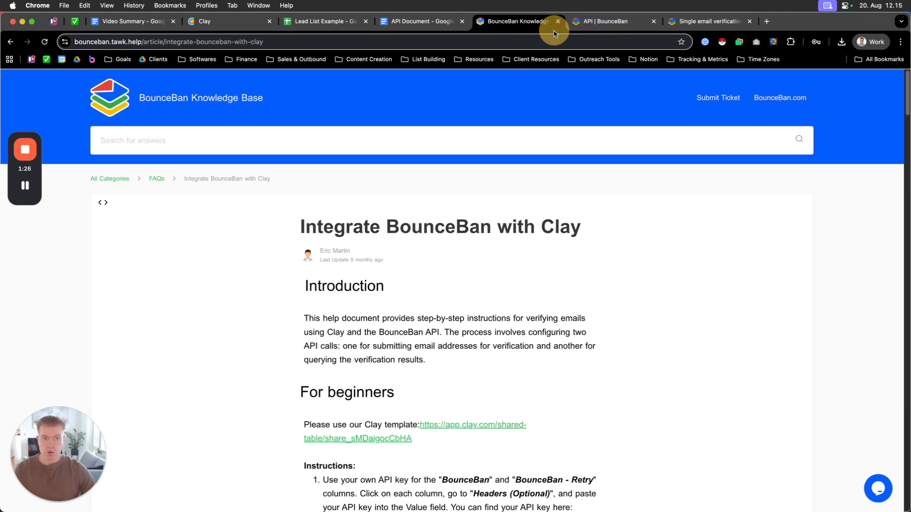
click(558, 22)
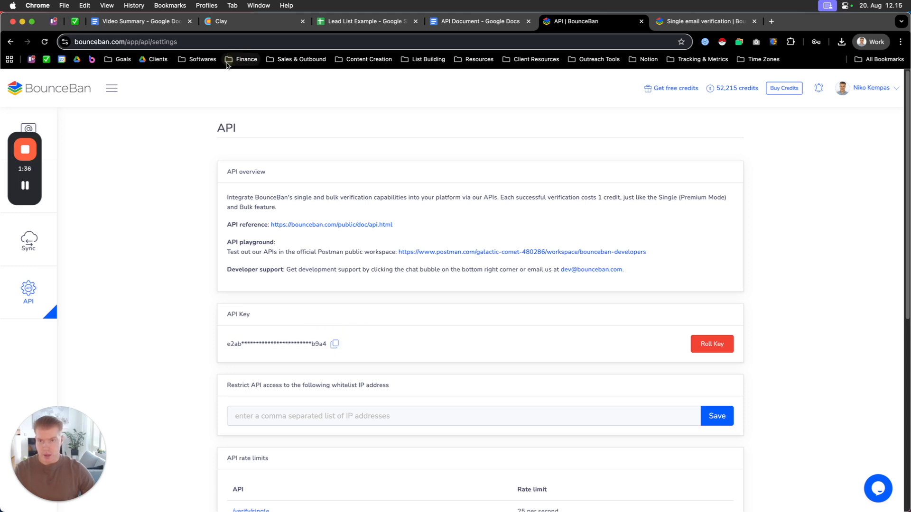
- Switch to Clay and open the connected accounts in the workspace settings
click(219, 21)
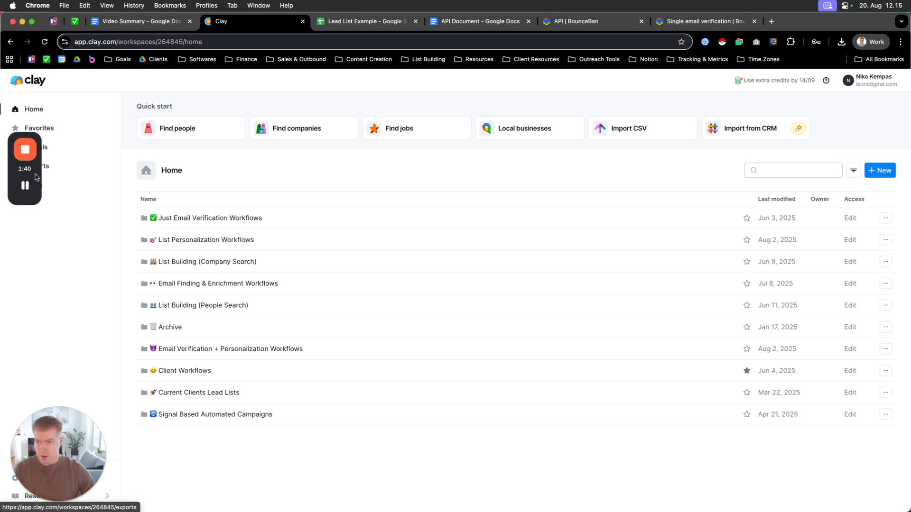
drag(37, 182, 38, 269)
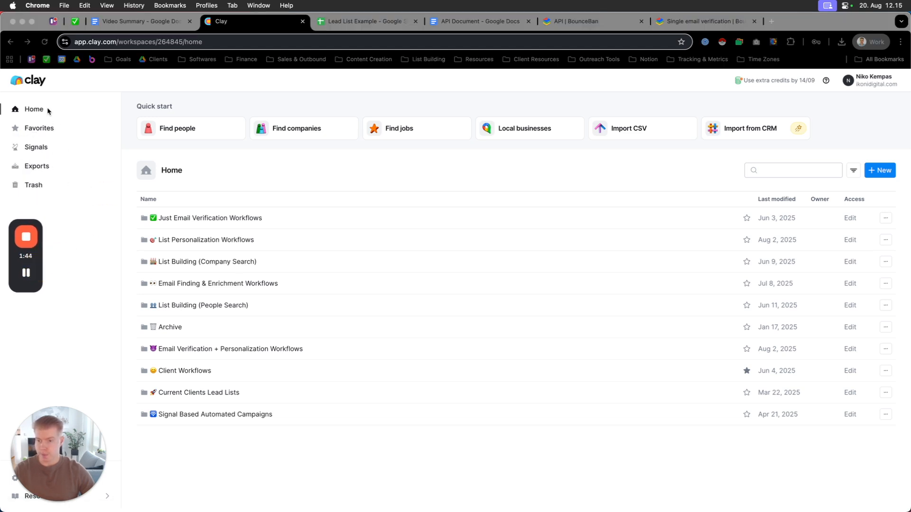
click(67, 484)
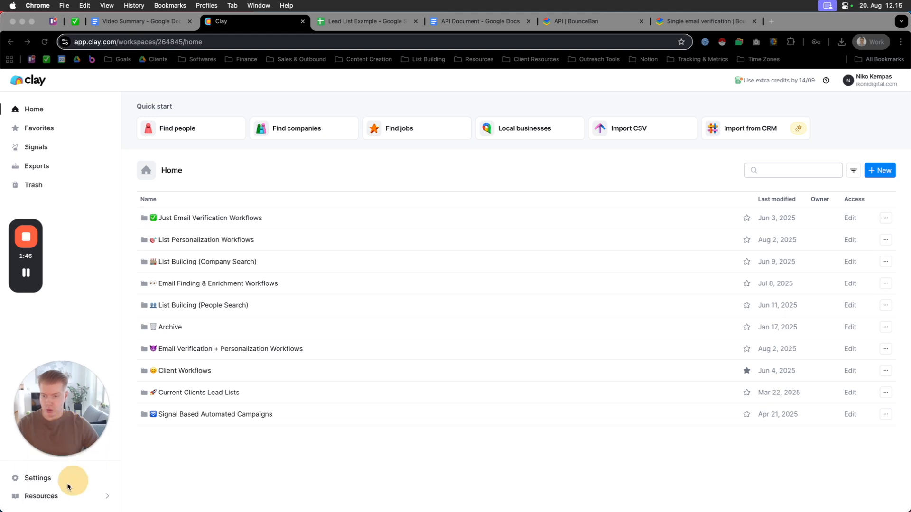
click(41, 480)
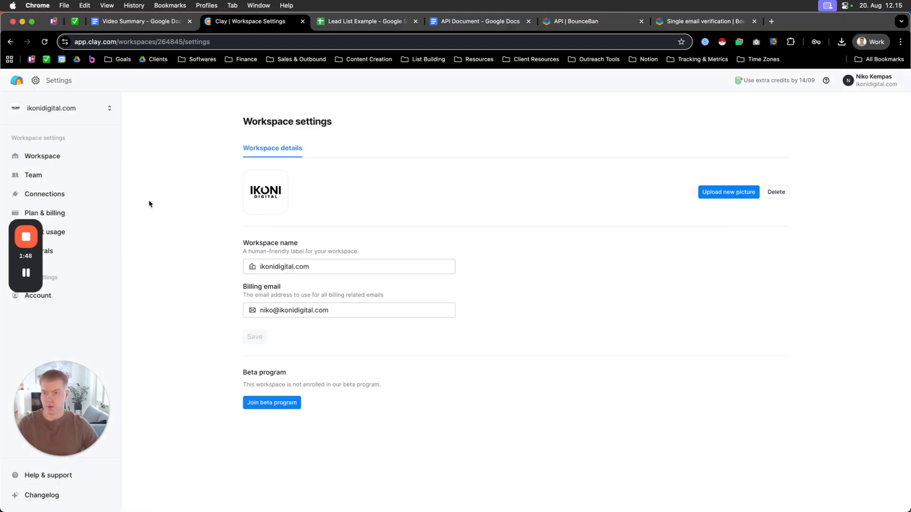
click(55, 198)
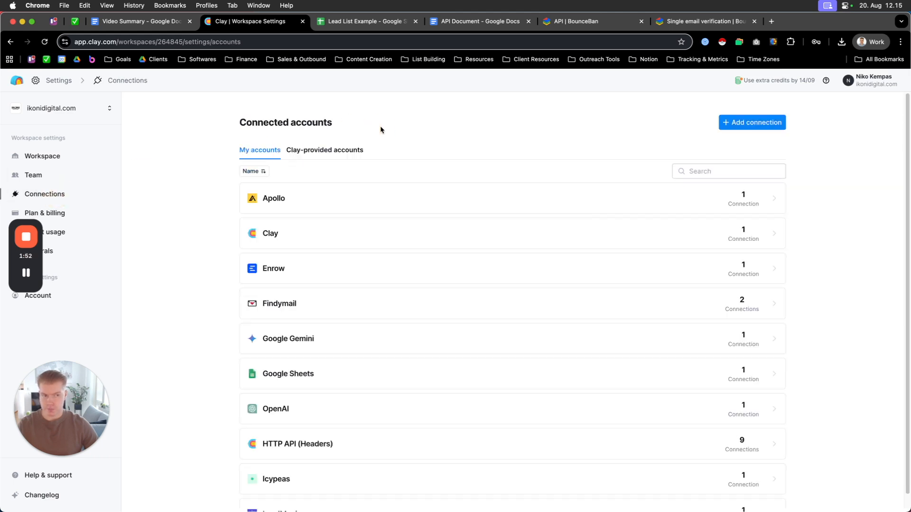
- Start a new HTTP API (Headers) connection and name it BounceBan YouTube
click(756, 126)
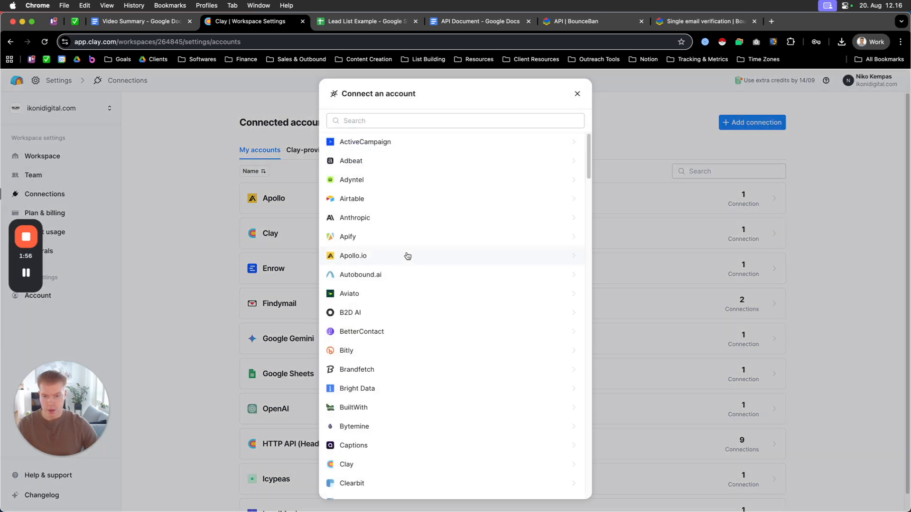
click(397, 120)
text(htt)
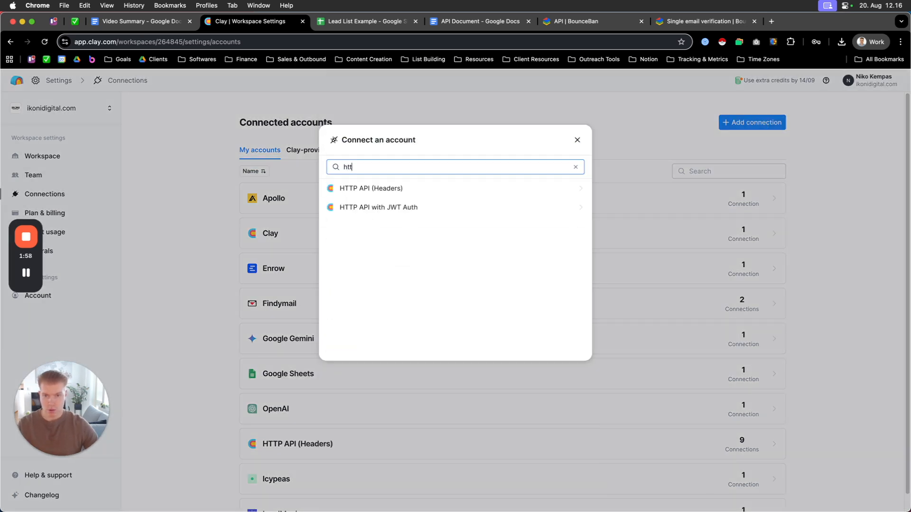
click(405, 191)
click(443, 203)
text(Bounce)
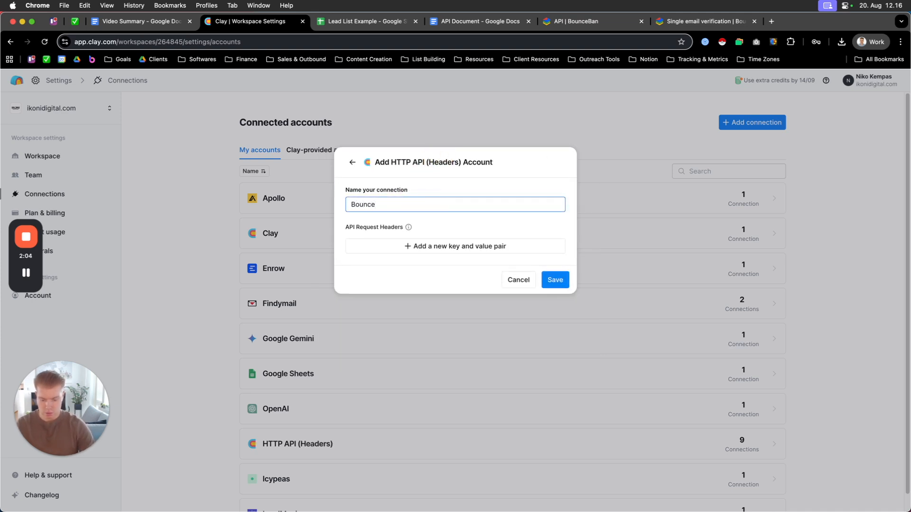
text(Ban YouTube)
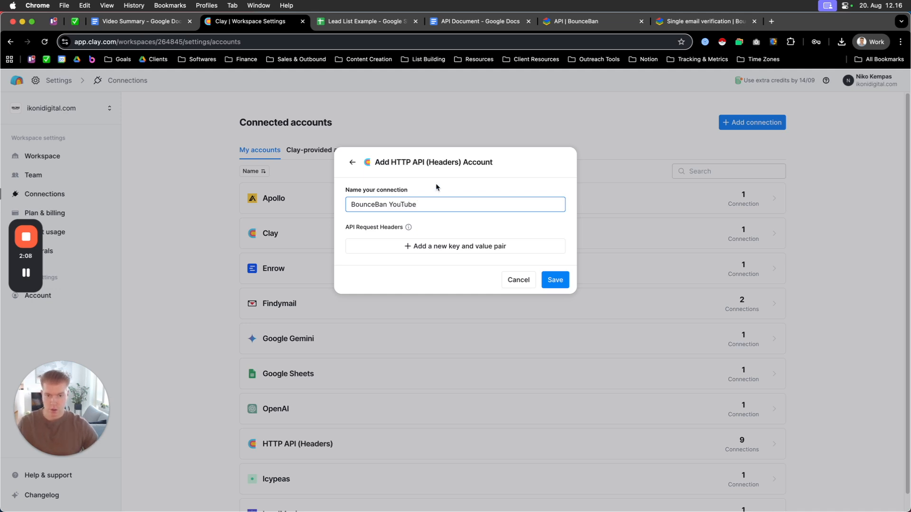
- Add a request header to the connection and copy its key, Authorization, from the API Document's connection settings
click(470, 248)
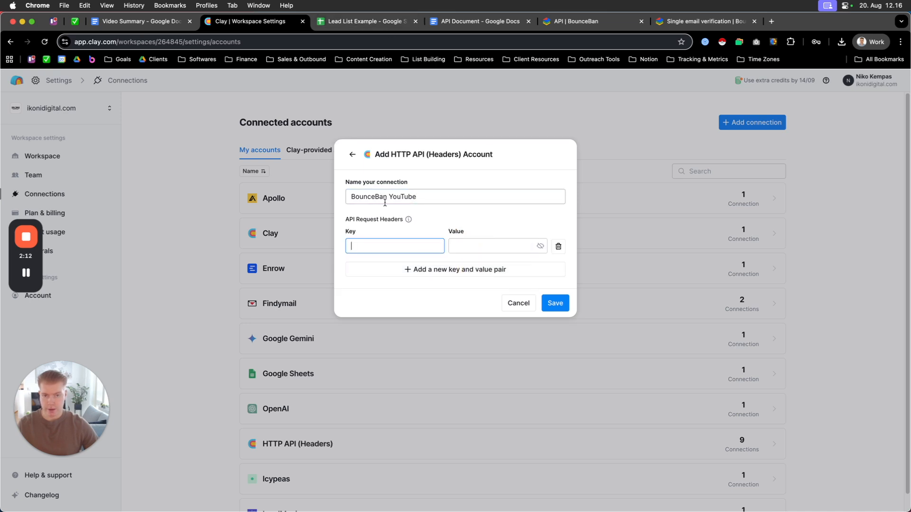
click(457, 21)
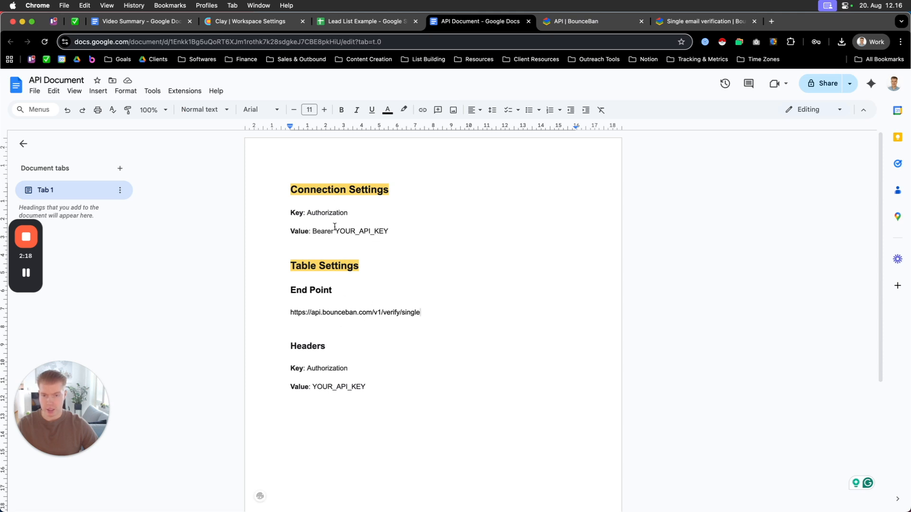
drag(307, 213, 366, 212)
key(super+c)
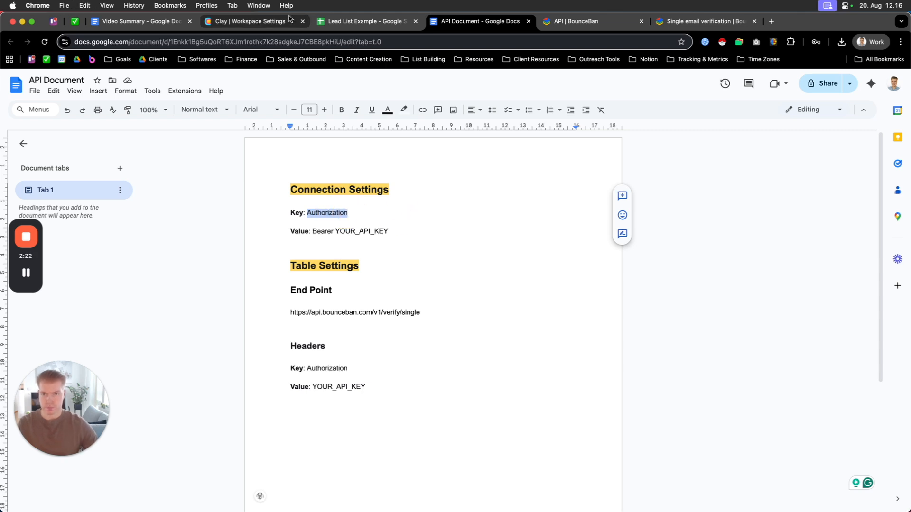
click(262, 22)
key(super+v)
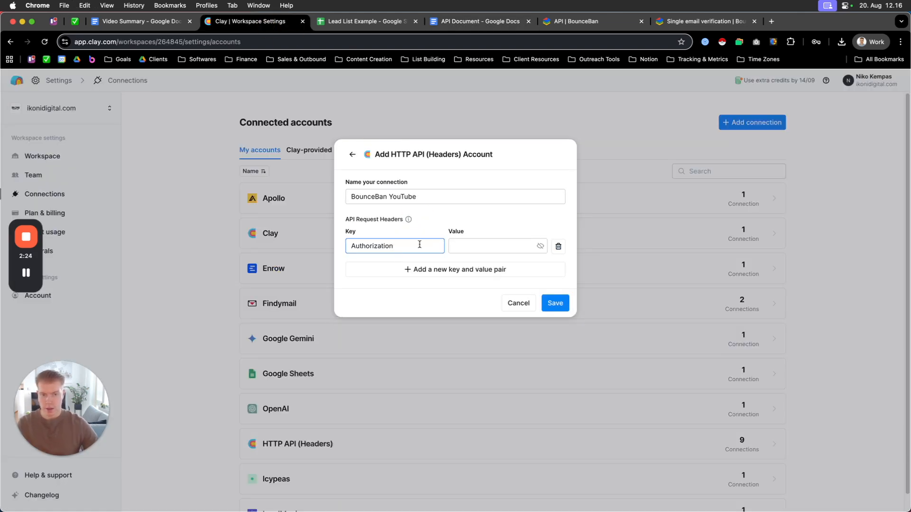
- Copy the header value from the API Document, replace its YOUR_API_KEY placeholder after Bearer with the BounceBan API key, and save the connection
click(480, 21)
drag(313, 233, 394, 232)
key(super+c)
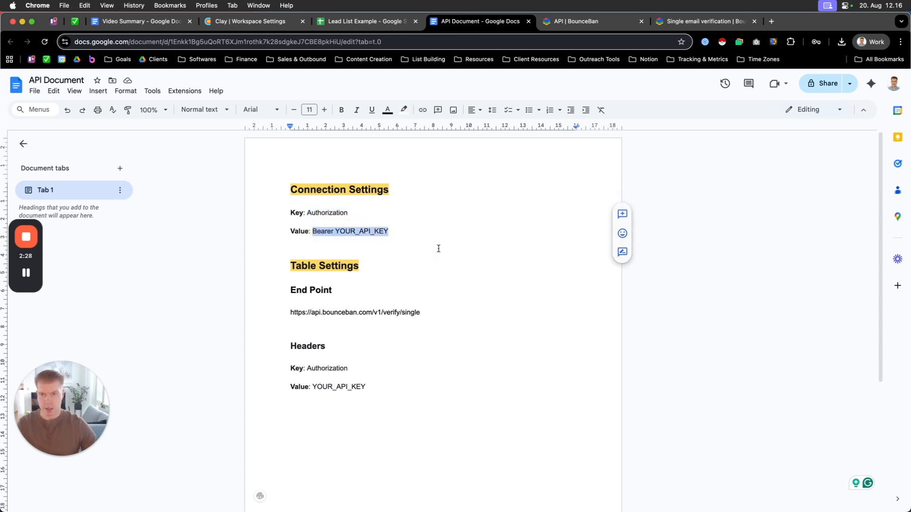
click(251, 21)
click(471, 243)
key(super+v)
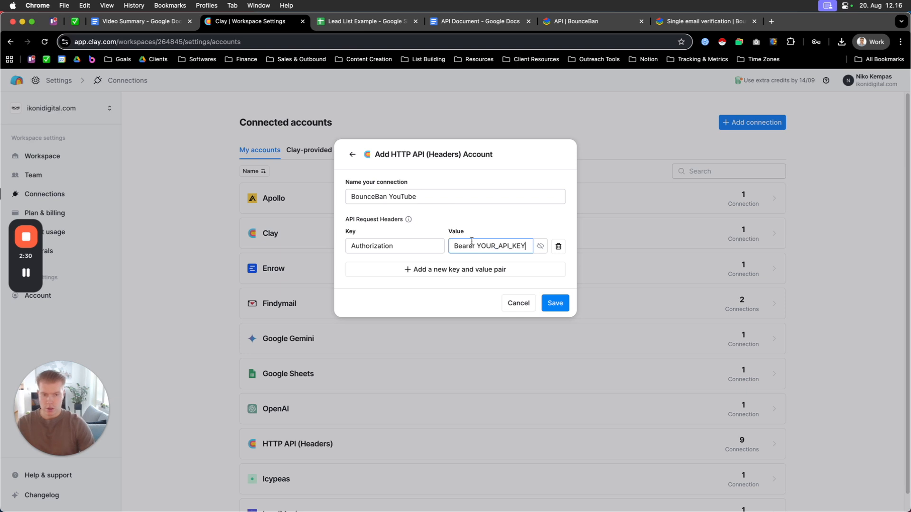
drag(526, 246, 498, 246)
key(BackSpace)
key(BackSpace)
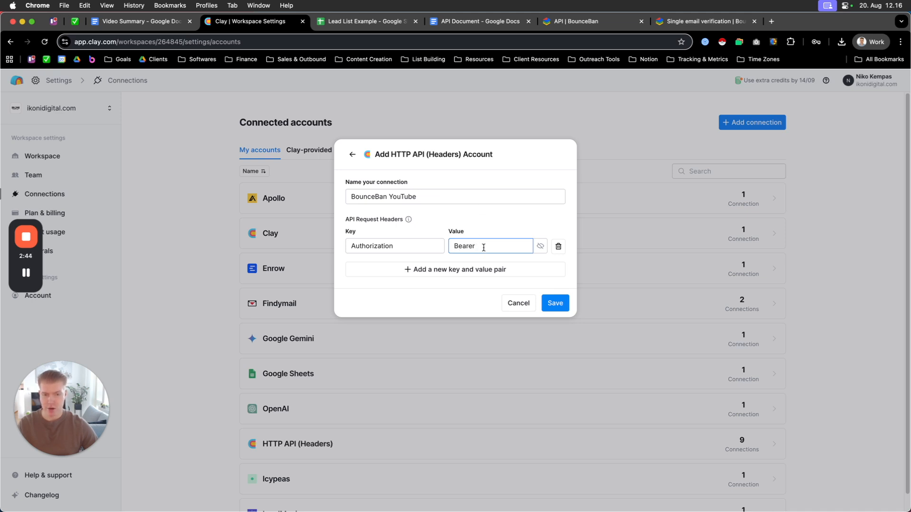
click(27, 275)
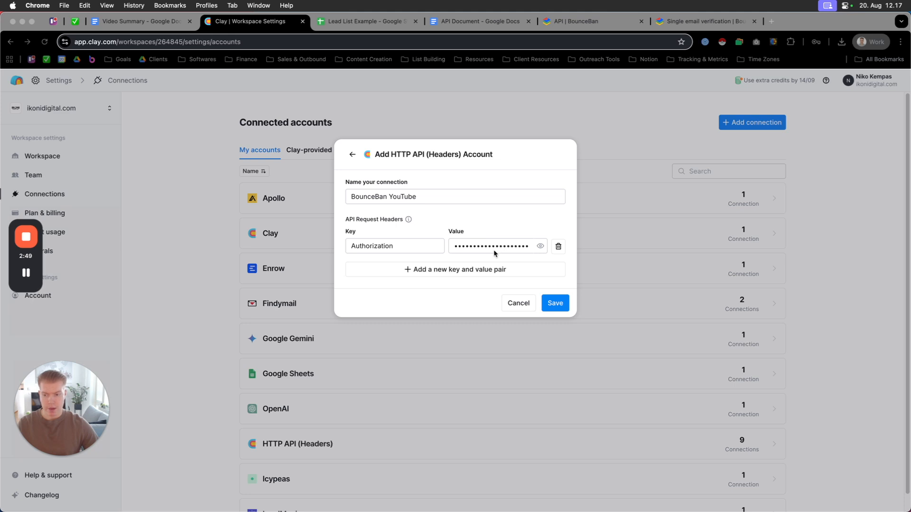
click(555, 304)
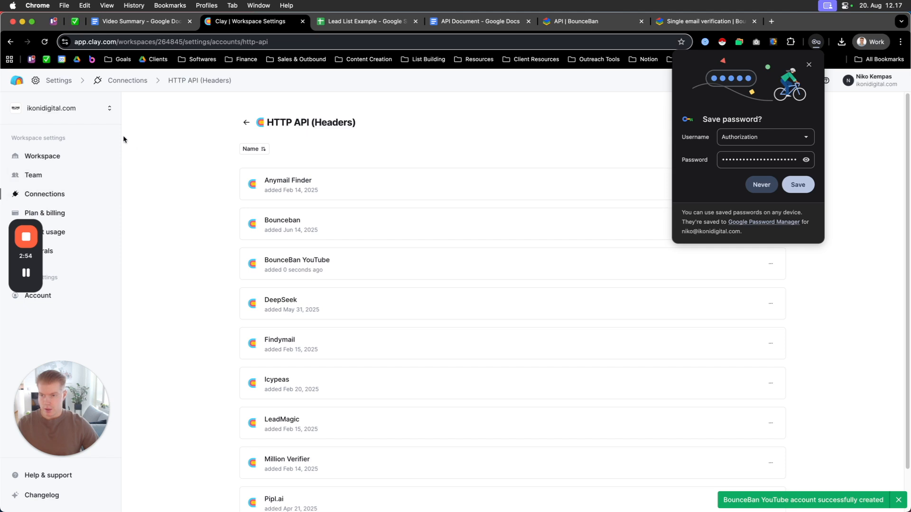
- Dismiss the save-password offer and open the Verify Catch-All Email (YouTube) table from the Just Email Verification Workflows folder
click(17, 81)
click(809, 65)
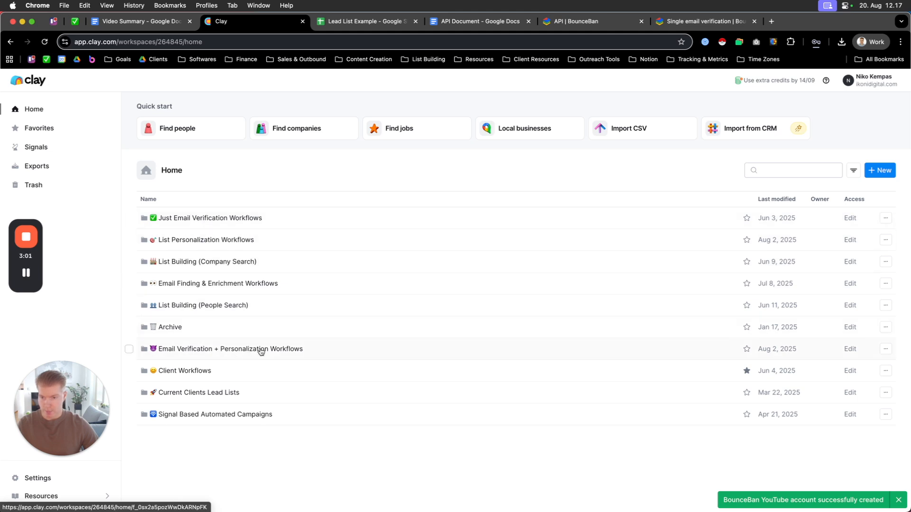
click(224, 219)
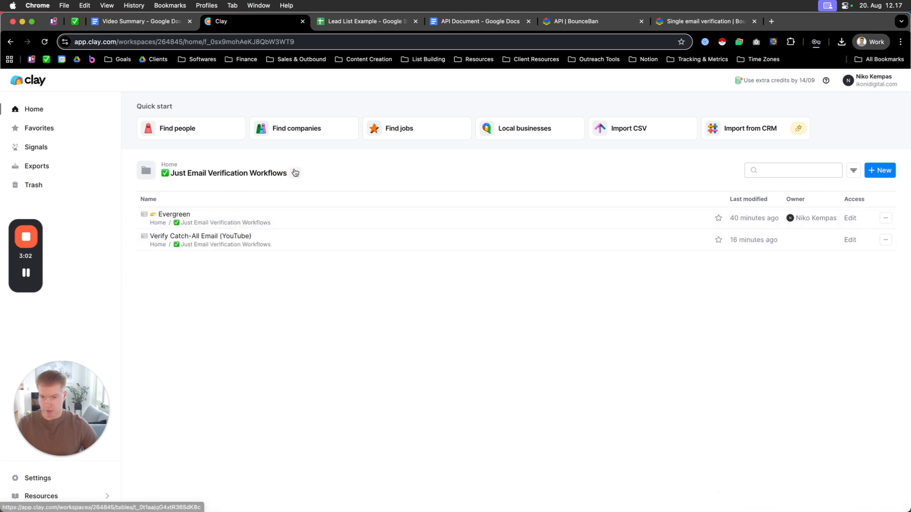
click(301, 240)
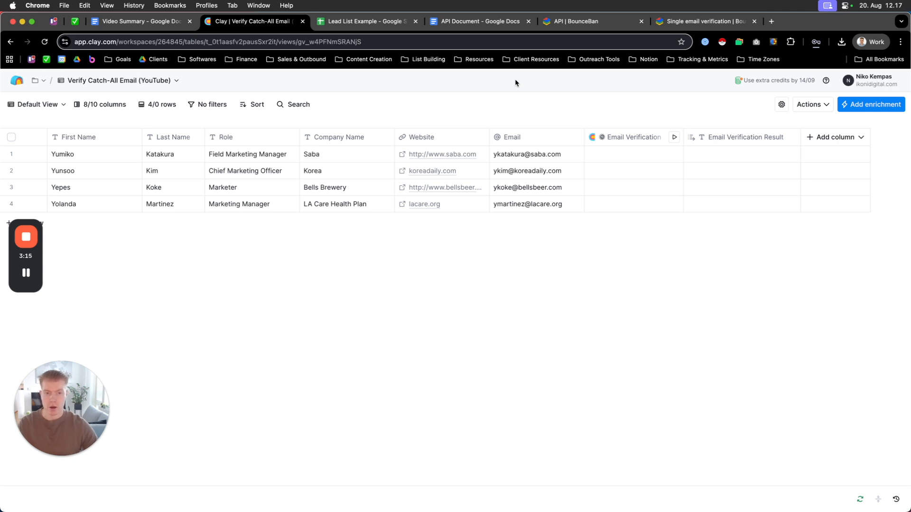
- Delete all existing rows from the Verify Catch-All Email (YouTube) table
click(11, 138)
click(877, 104)
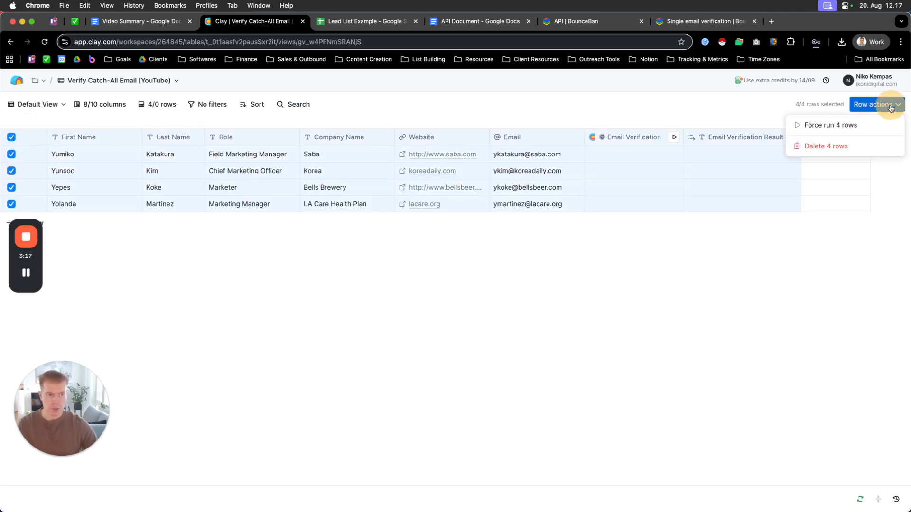
click(838, 149)
click(551, 230)
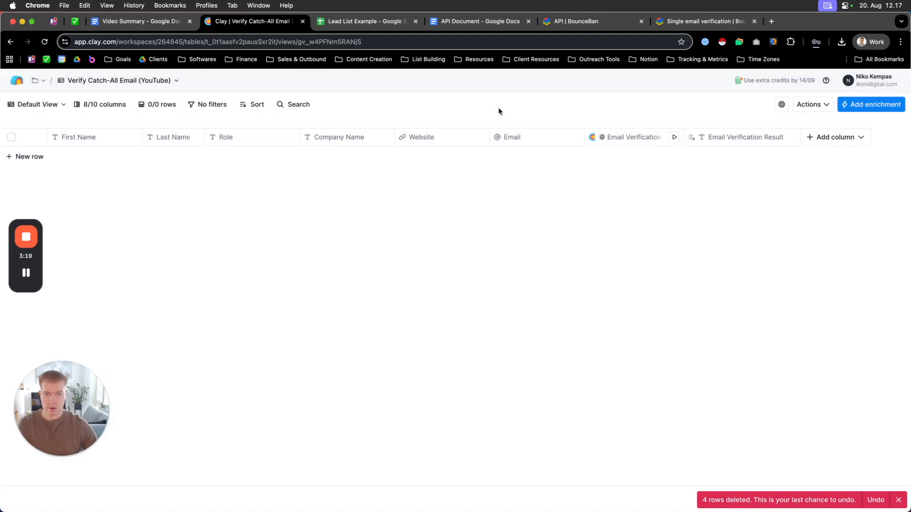
- Switch to the Lead List Example spreadsheet and download it as comma-separated values (.csv)
click(368, 22)
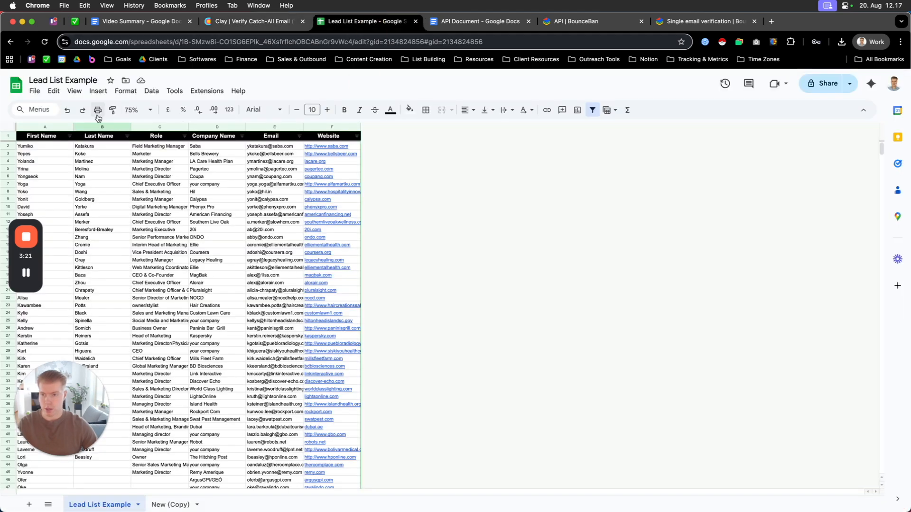
click(37, 94)
mouse_move(66, 209)
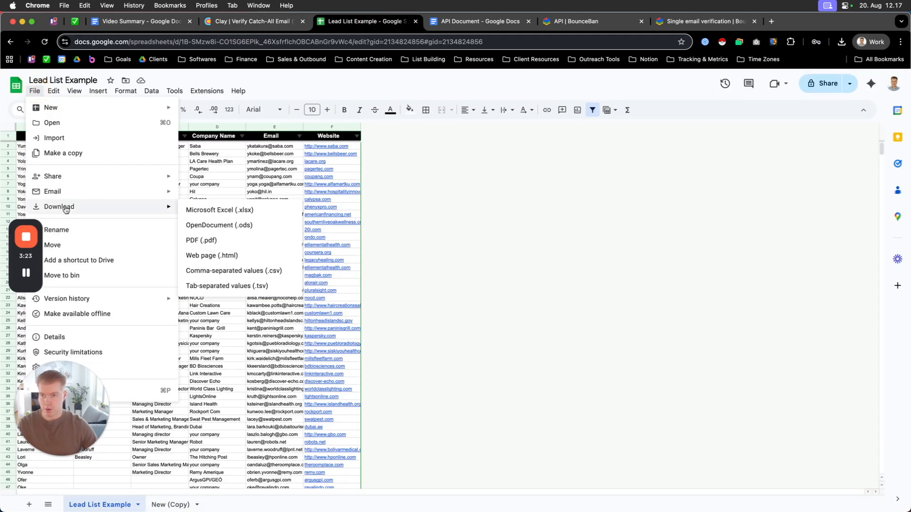
click(235, 272)
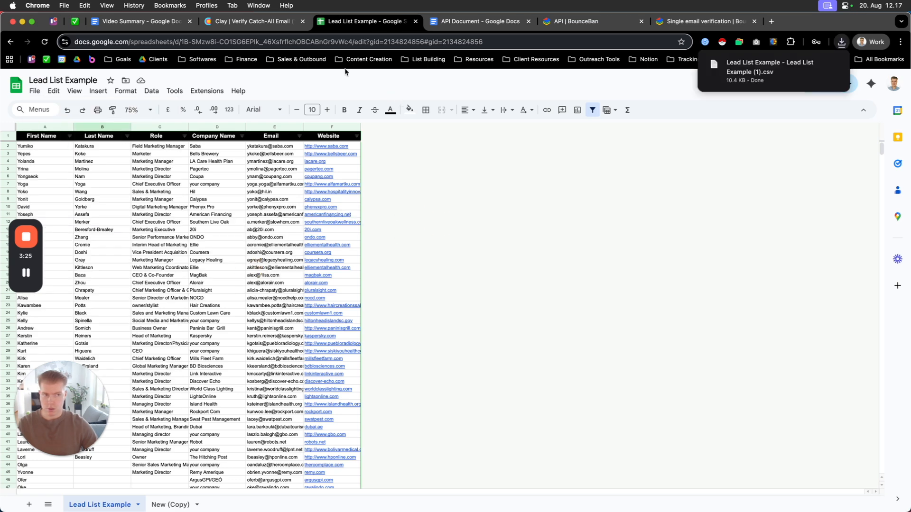
- Back in the Clay table, add a CSV import source and load the downloaded Lead List Example file
click(248, 23)
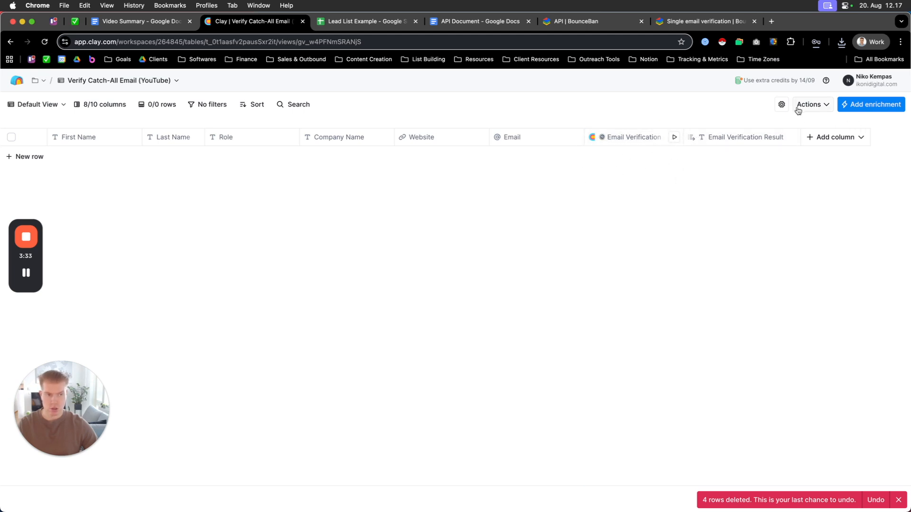
click(812, 106)
click(737, 142)
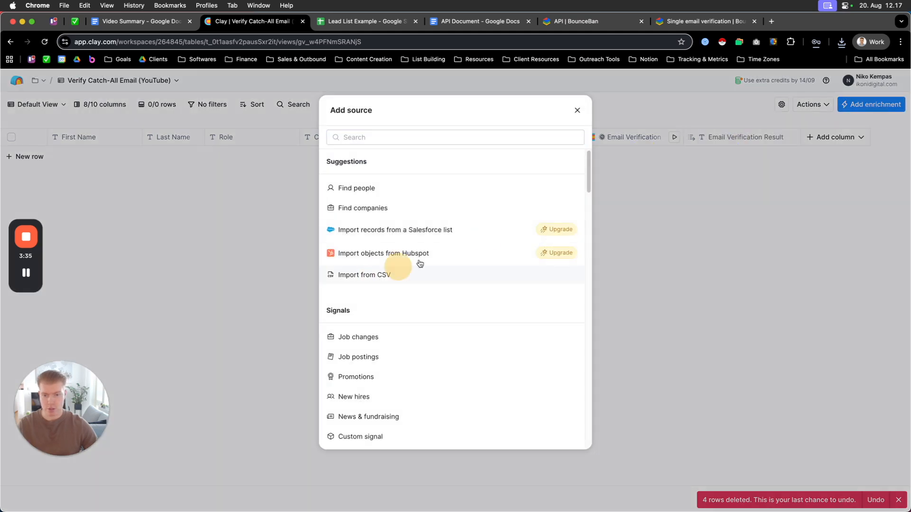
click(375, 275)
click(841, 41)
drag(788, 95, 378, 209)
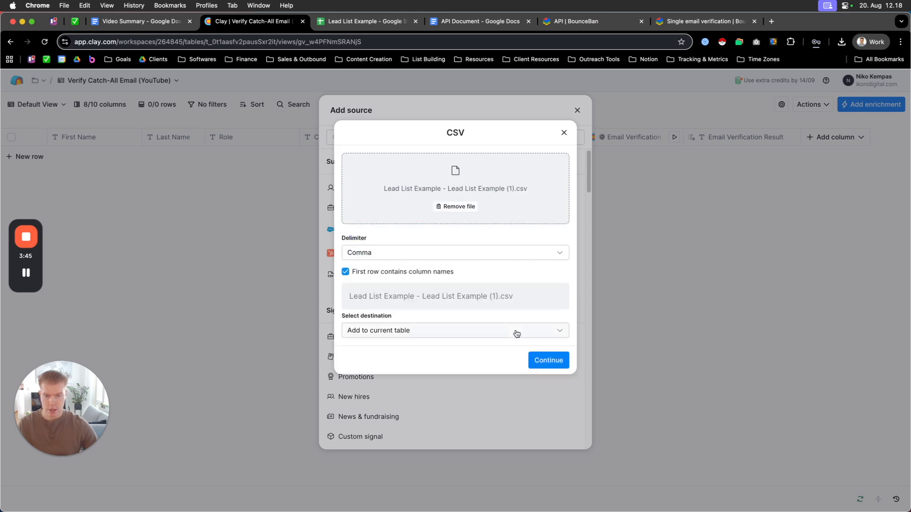
- Add all six CSV columns to the matching columns of the current table, saving and running the imported rows
click(541, 360)
click(560, 354)
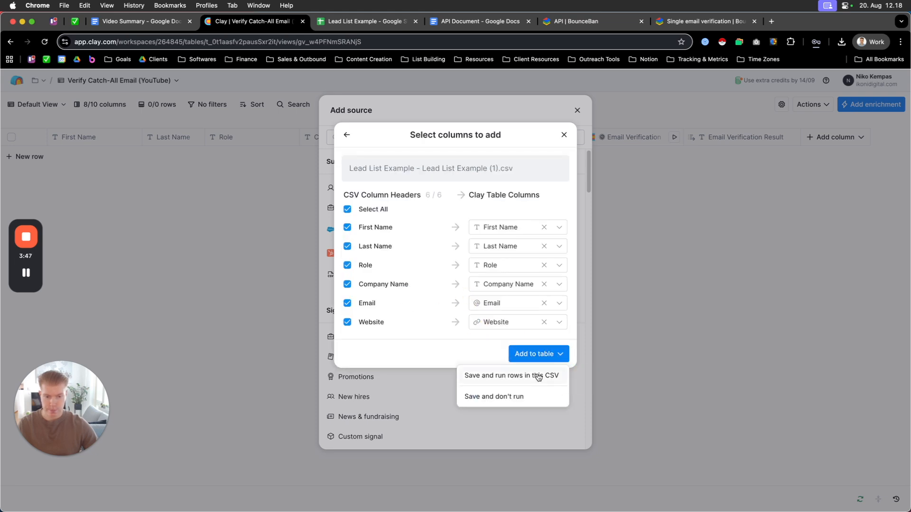
click(515, 431)
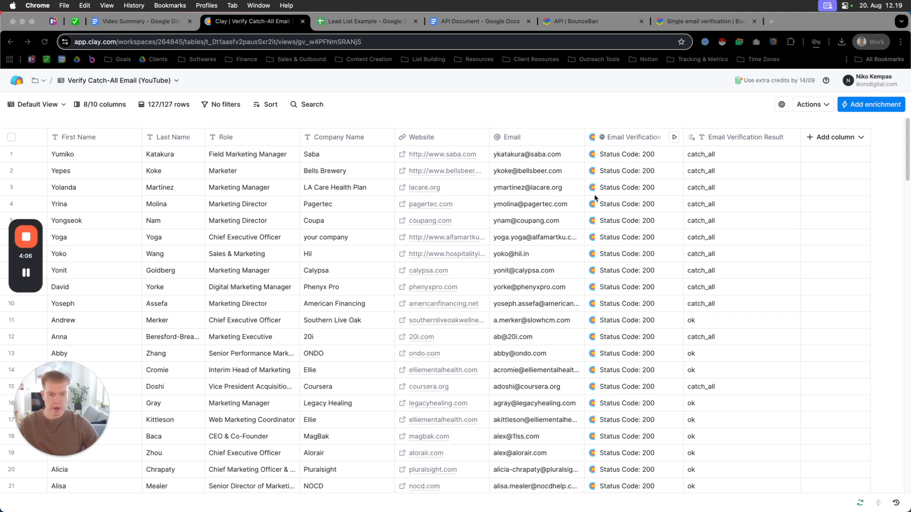
- Examine the Email Verification Result values across the imported leads, from the first rows to the end of the table
scroll(663, 216, down, 1)
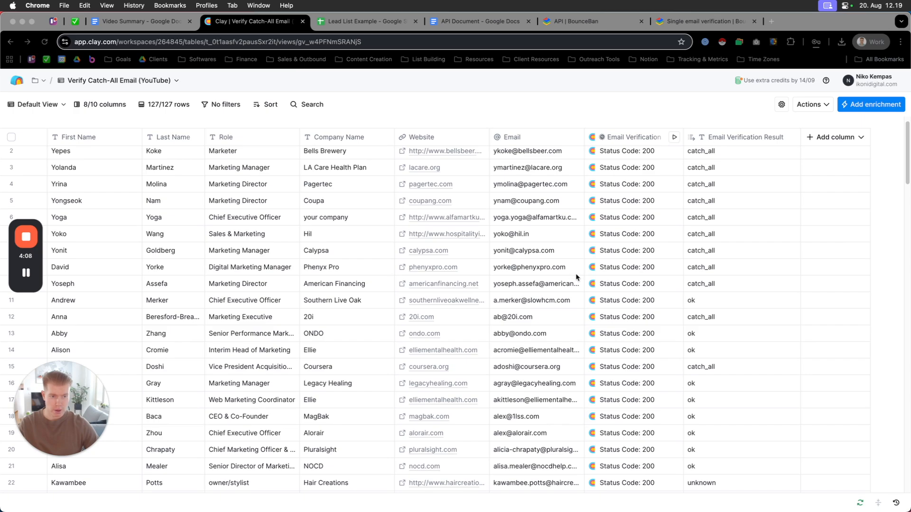
scroll(659, 267, down, 20)
scroll(726, 277, down, 20)
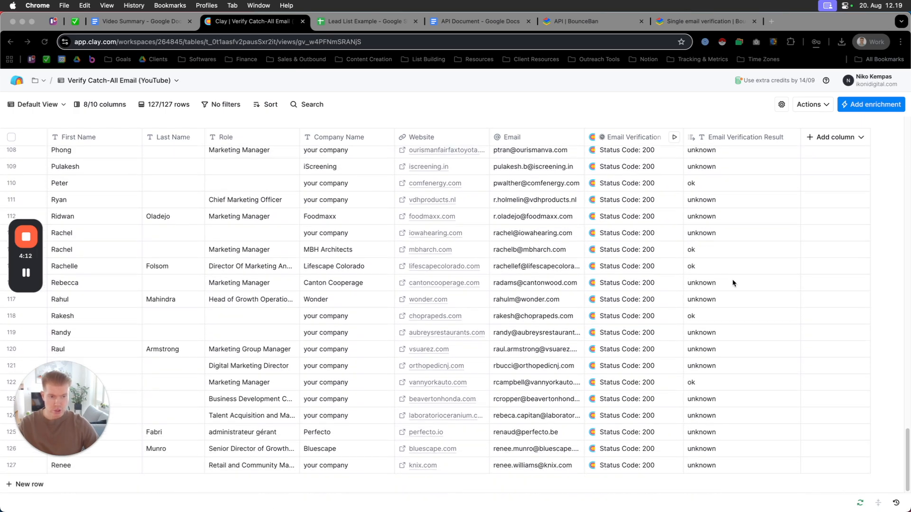
scroll(733, 282, up, 20)
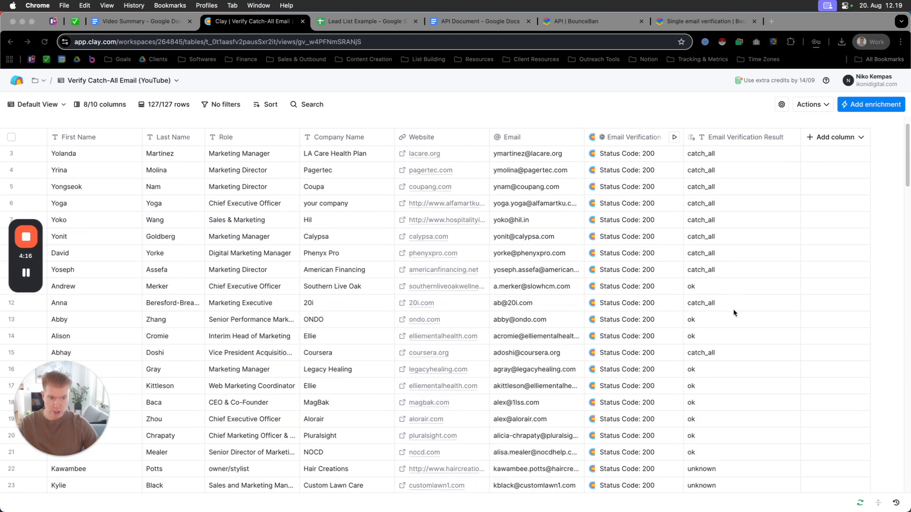
scroll(733, 311, down, 5)
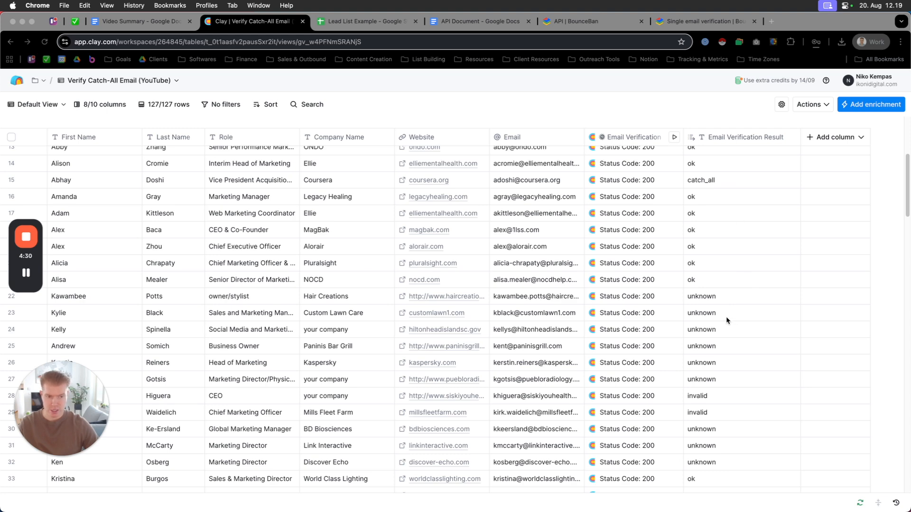
scroll(724, 313, down, 3)
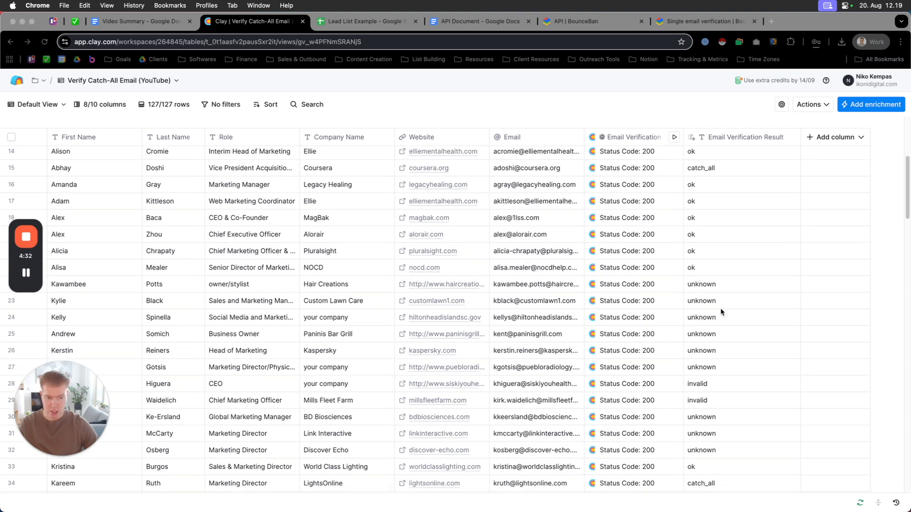
scroll(721, 311, down, 3)
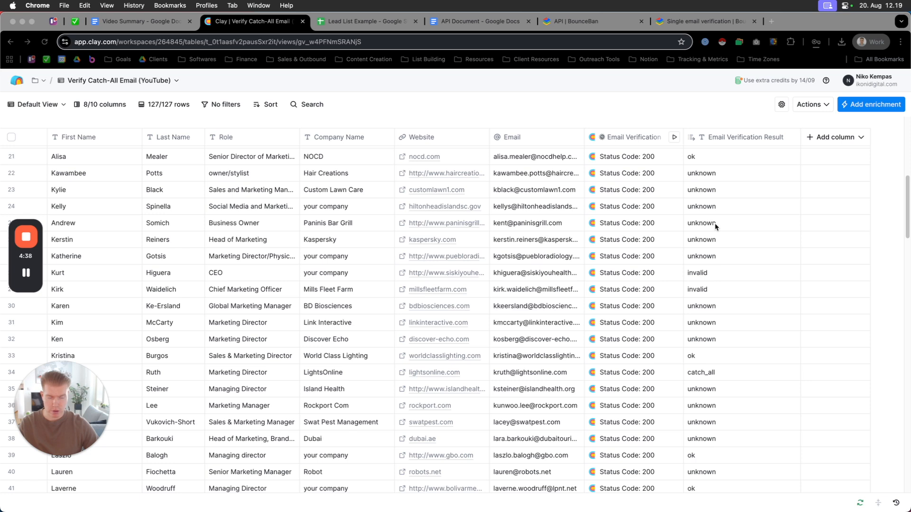
scroll(730, 238, up, 1)
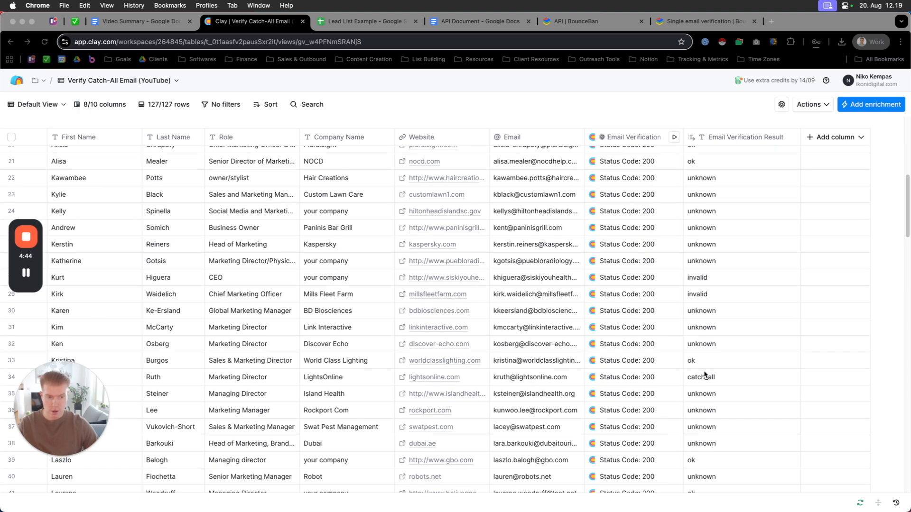
scroll(712, 242, up, 1)
scroll(726, 252, up, 10)
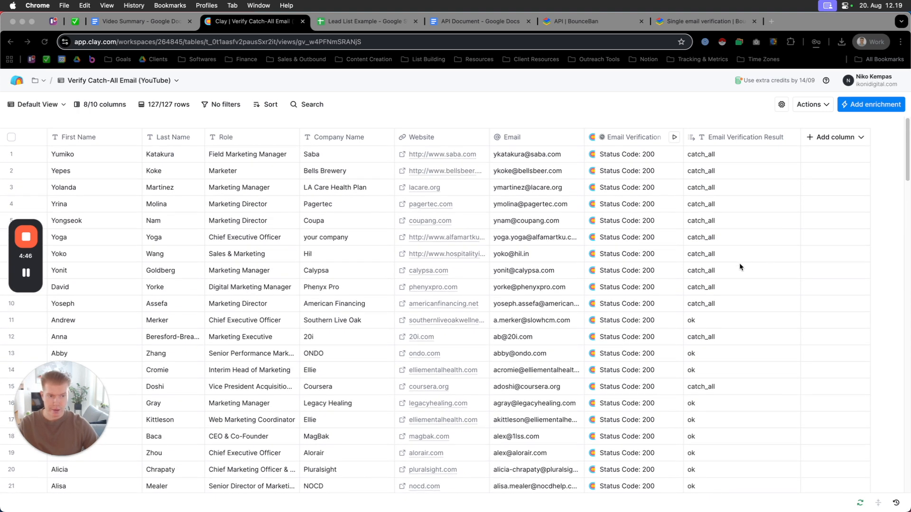
- Add an HTTP API enrichment column to the table and select the BounceBan YouTube account for it
click(836, 137)
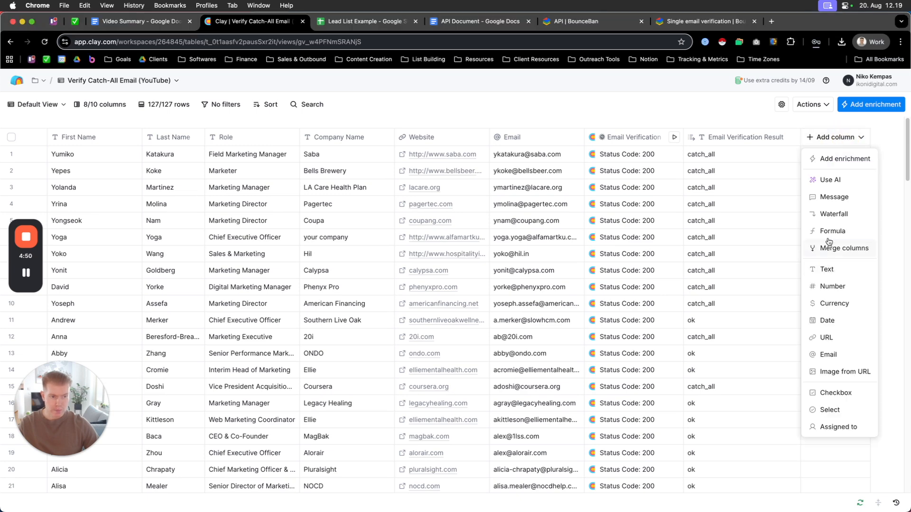
click(853, 159)
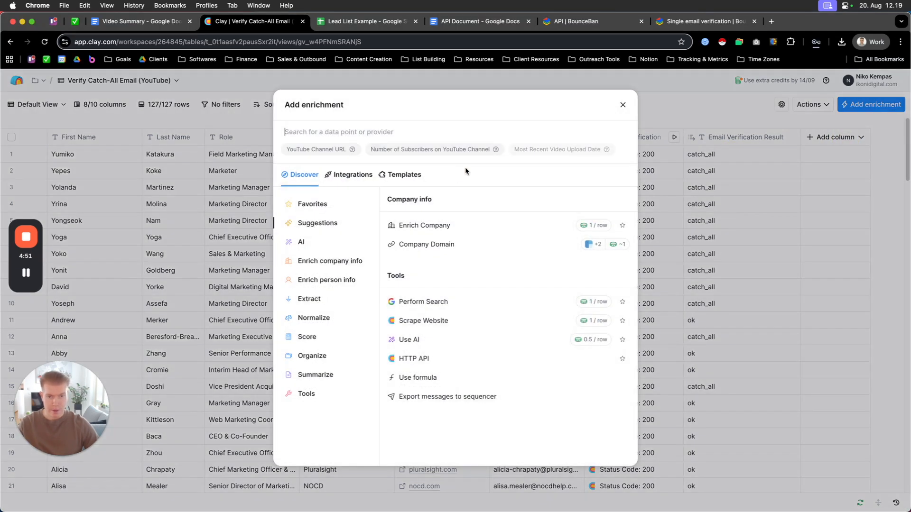
click(418, 361)
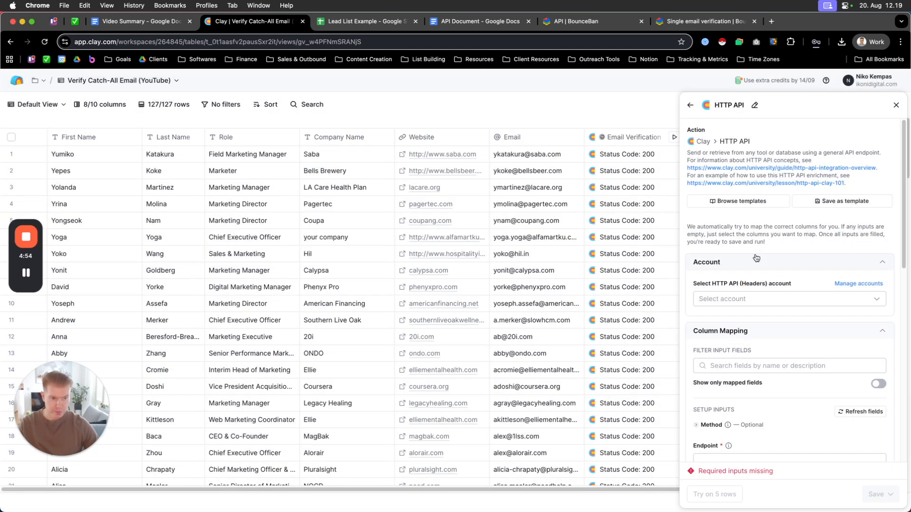
click(777, 301)
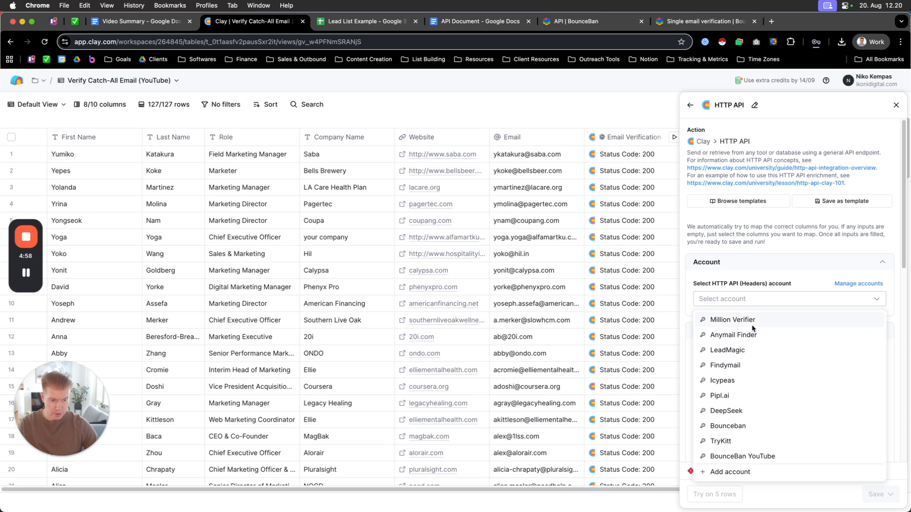
click(769, 458)
- Set the HTTP API request method to GET
scroll(697, 350, down, 3)
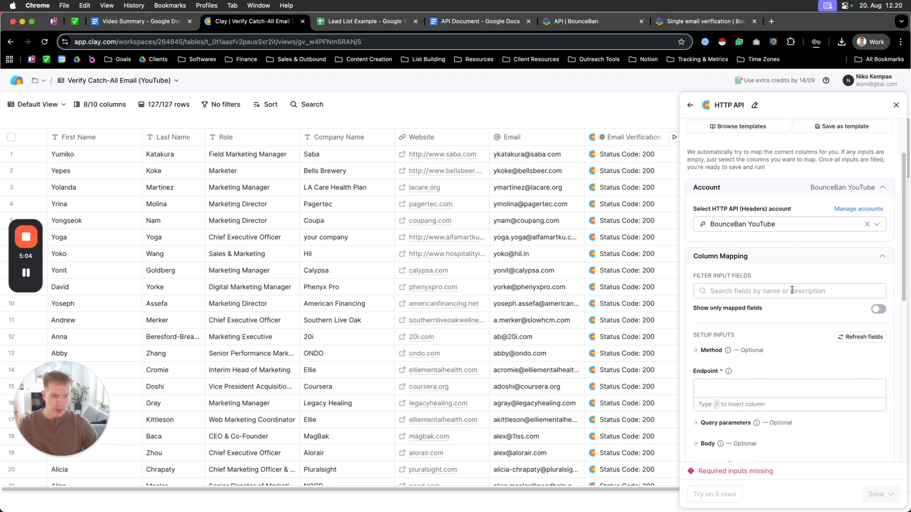
click(696, 350)
click(761, 365)
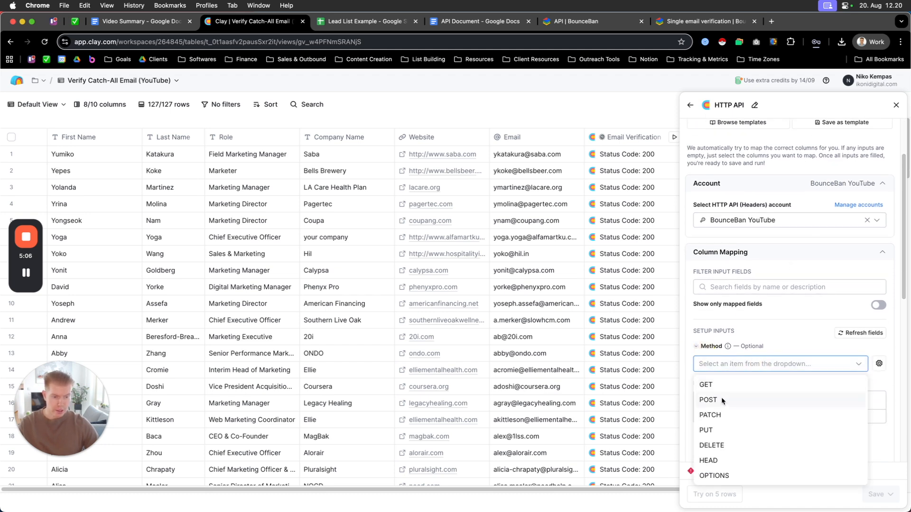
click(725, 385)
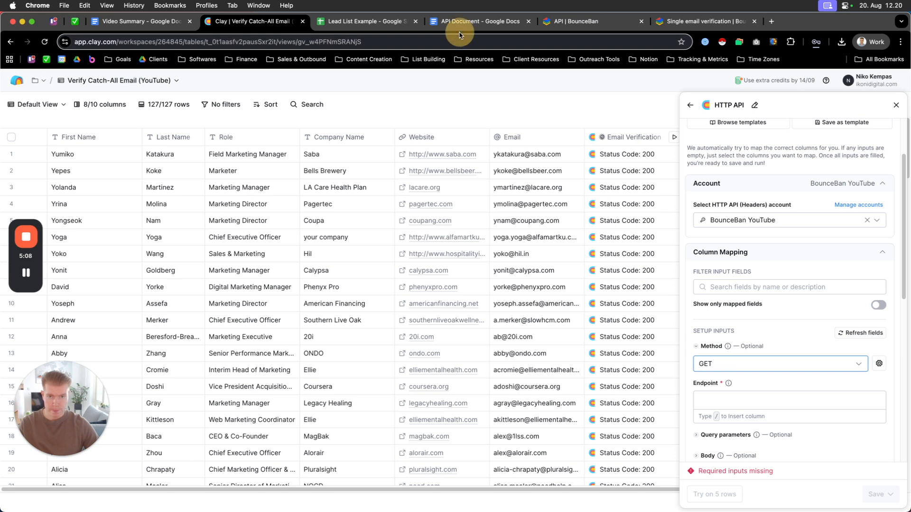
click(444, 28)
click(346, 240)
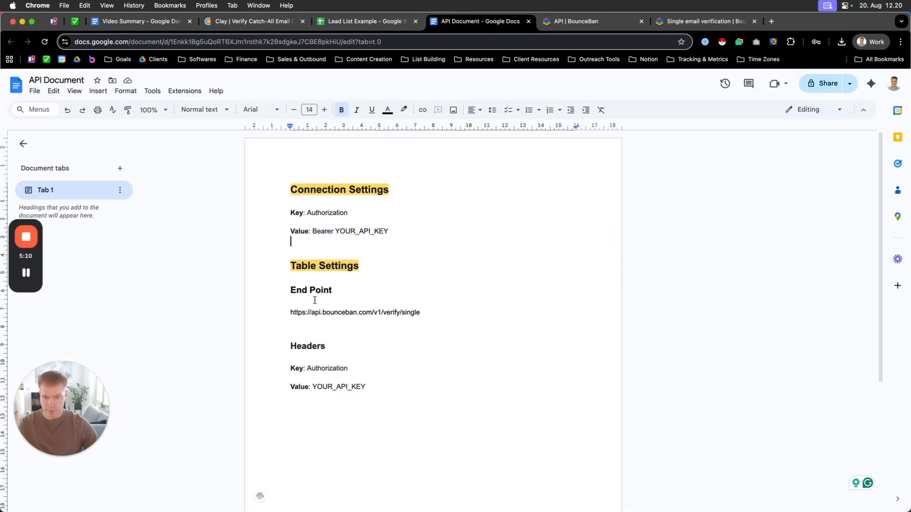
drag(291, 314, 452, 306)
key(super+c)
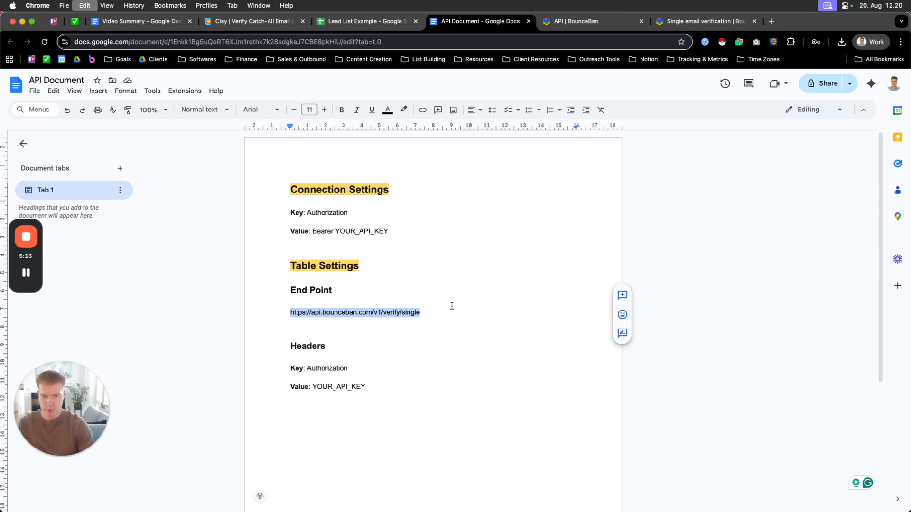
click(264, 26)
click(802, 333)
scroll(799, 327, down, 2)
click(751, 323)
key(super+v)
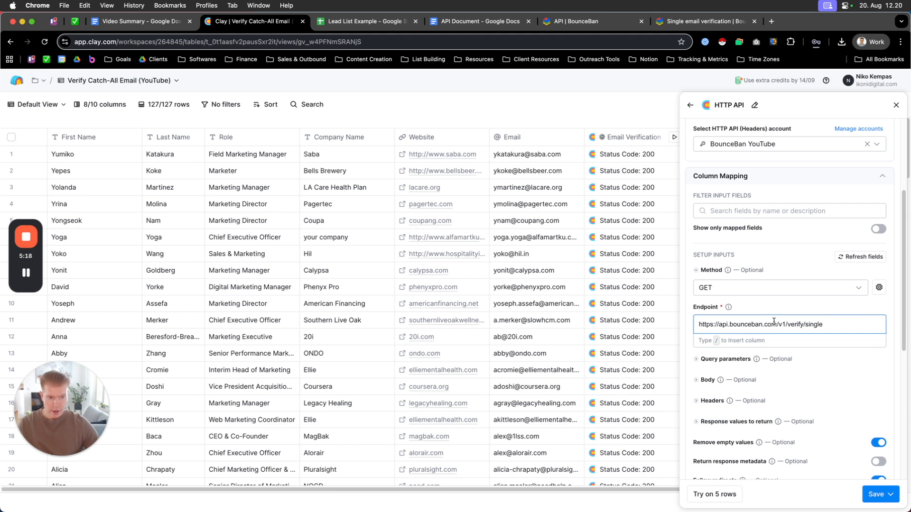
- Add a query parameter with the key email and the table's Email column as its value
scroll(786, 329, down, 2)
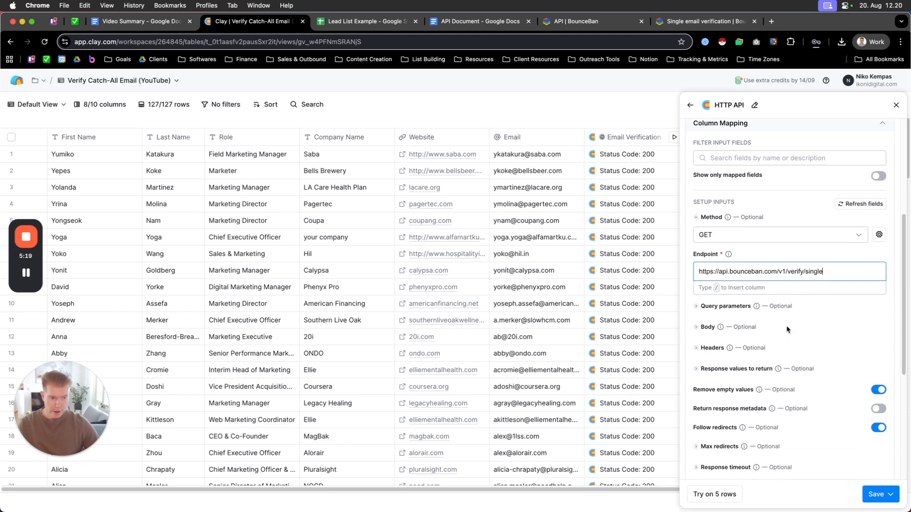
click(696, 306)
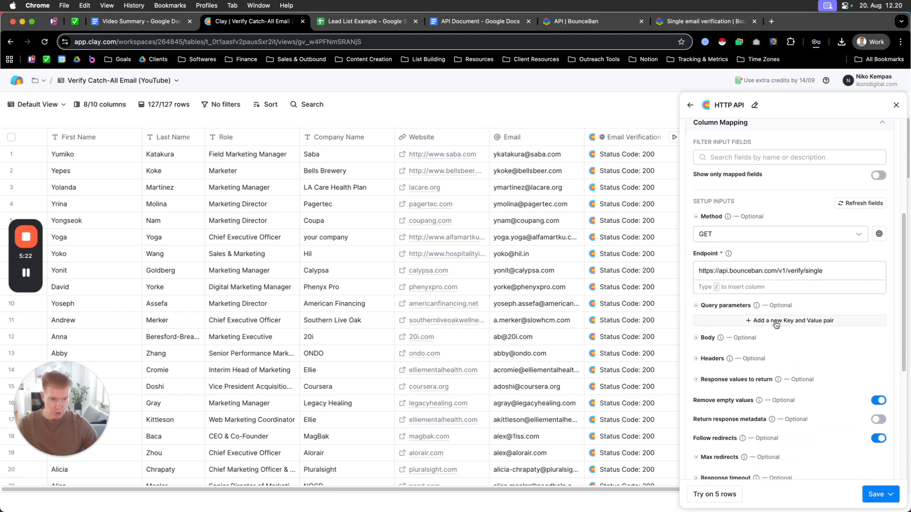
click(772, 321)
click(726, 321)
key(BackSpace)
key(BackSpace)
key(BackSpace)
key(BackSpace)
key(BackSpace)
key(BackSpace)
key(BackSpace)
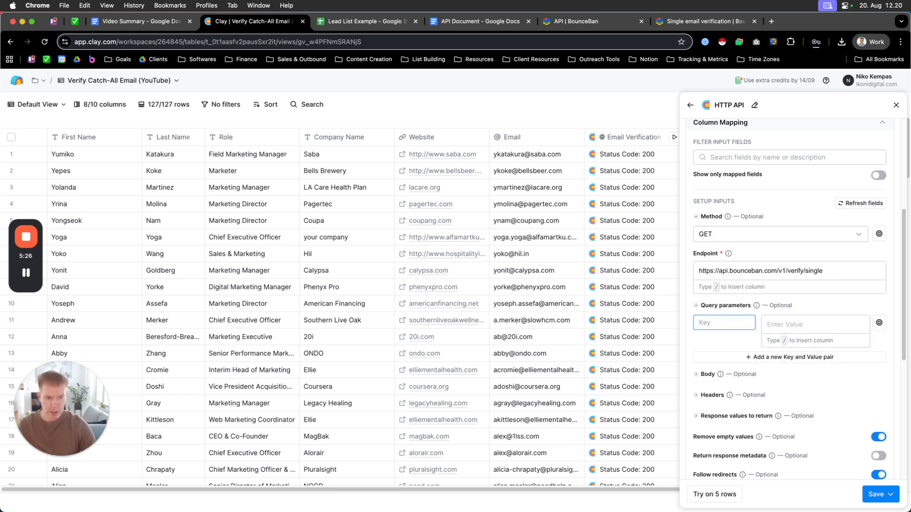
text(email)
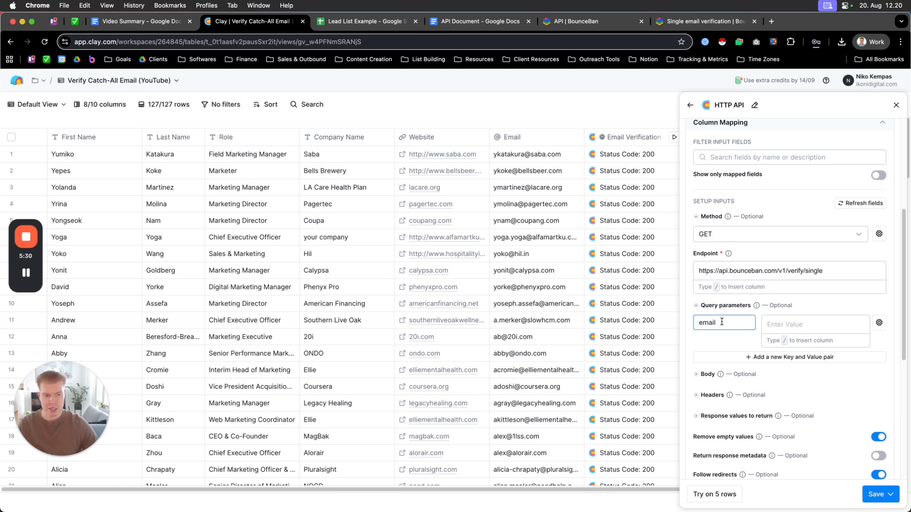
click(805, 324)
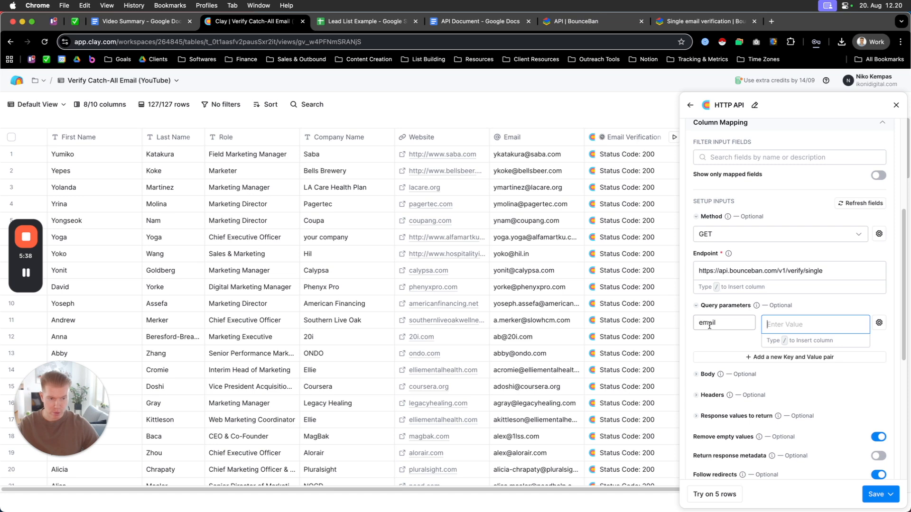
text(/)
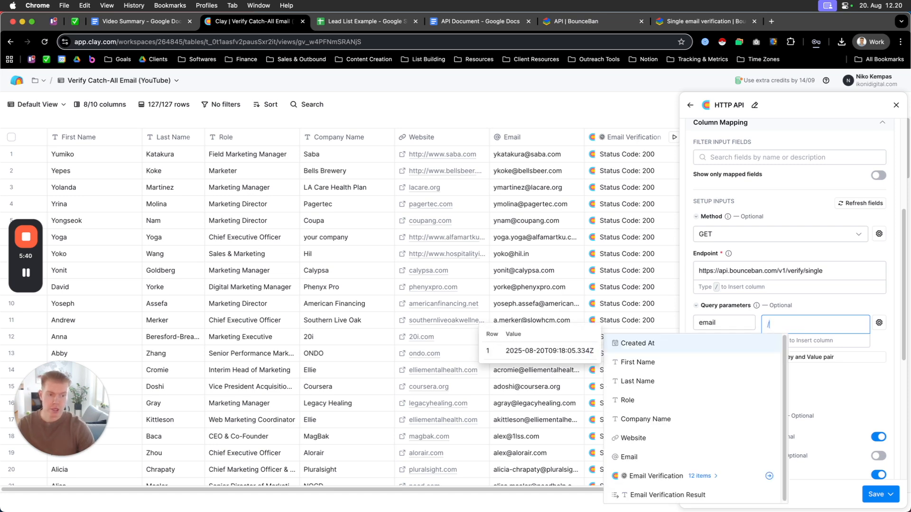
click(629, 459)
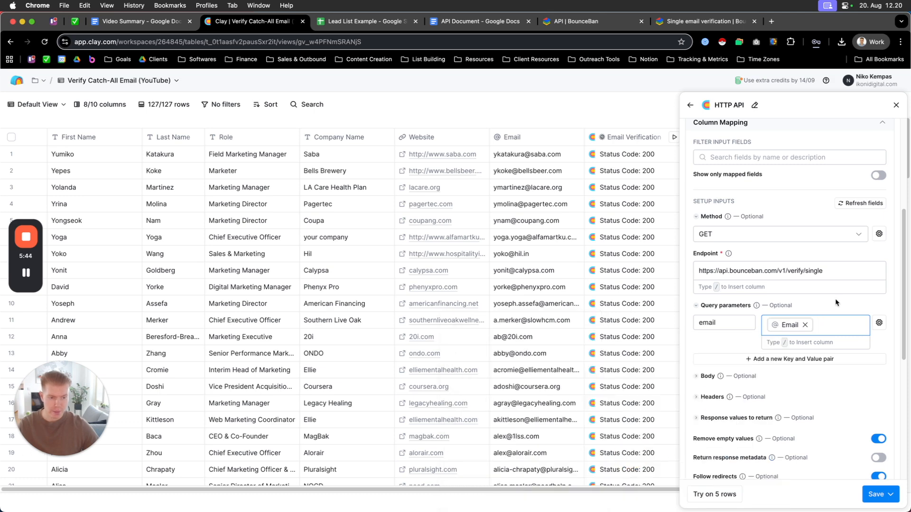
- Copy Authorization from the API Document's Headers section, enter it as the header key in Clay, and open the header value for entry
scroll(838, 290, down, 3)
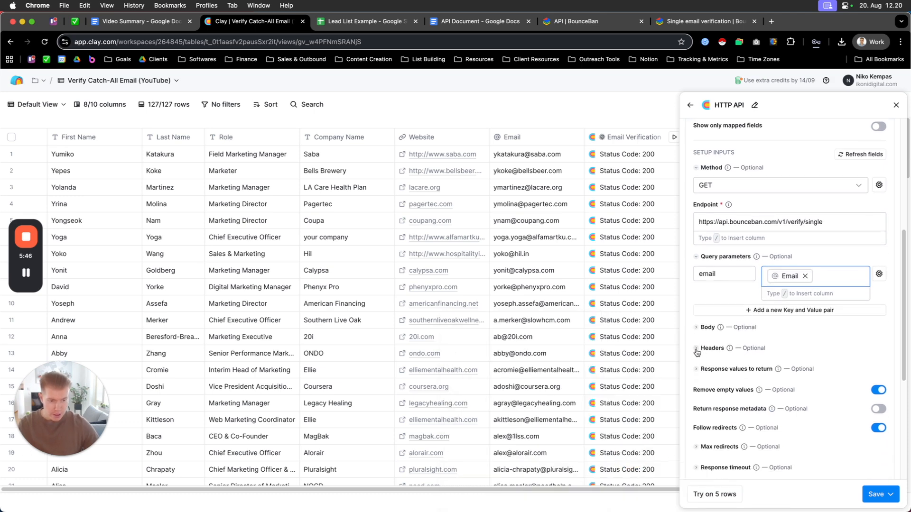
click(696, 351)
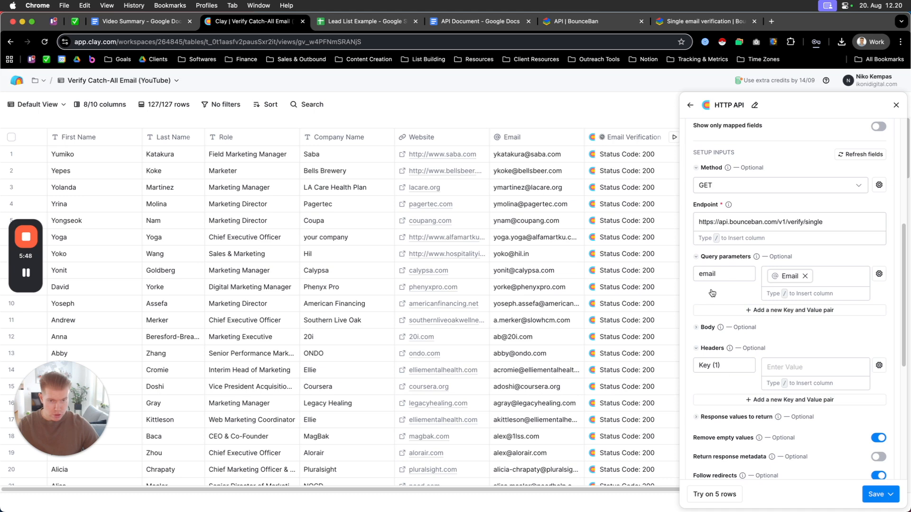
click(475, 21)
drag(307, 369, 348, 369)
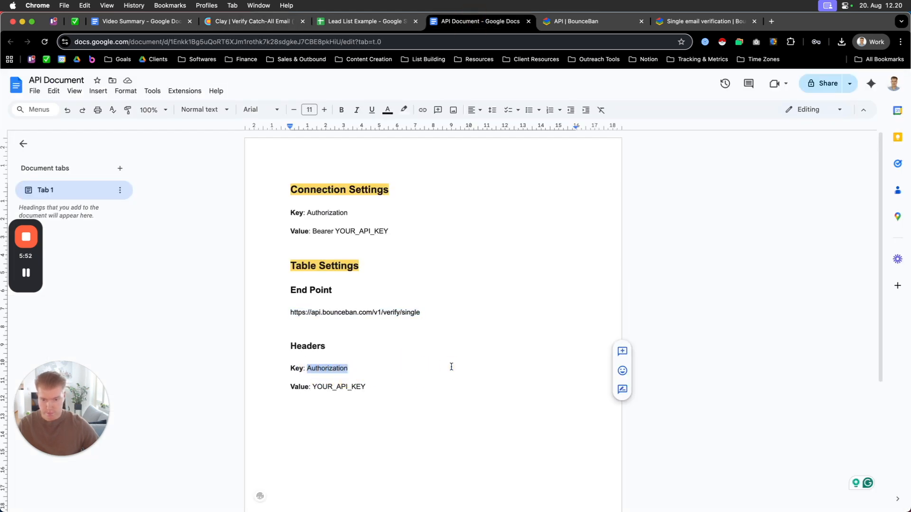
click(252, 21)
click(723, 365)
key(super+v)
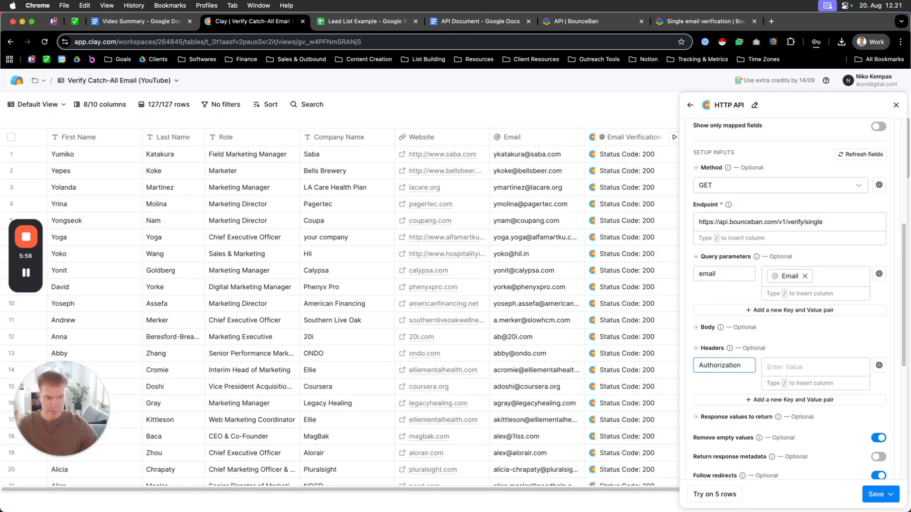
click(821, 367)
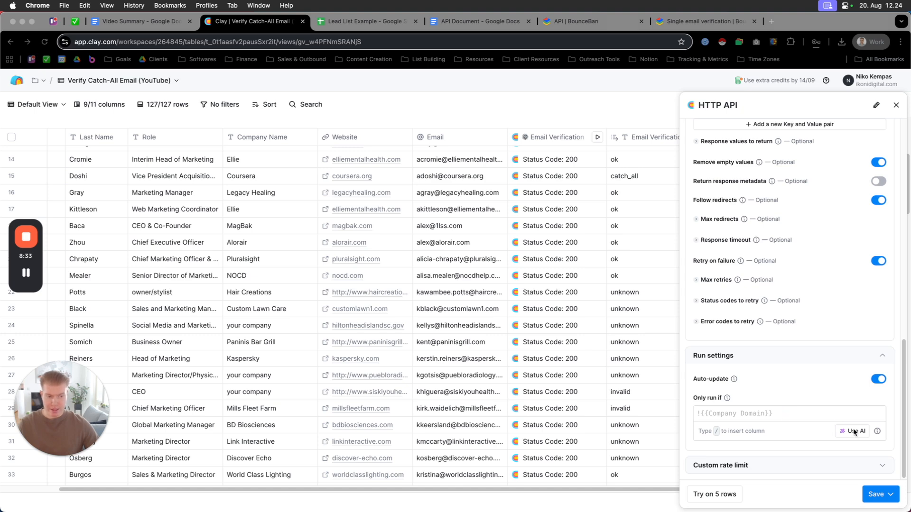
- Generate and save an AI run condition: Run only if Email Verification Result value is "catch_all" or "unknown"
click(780, 413)
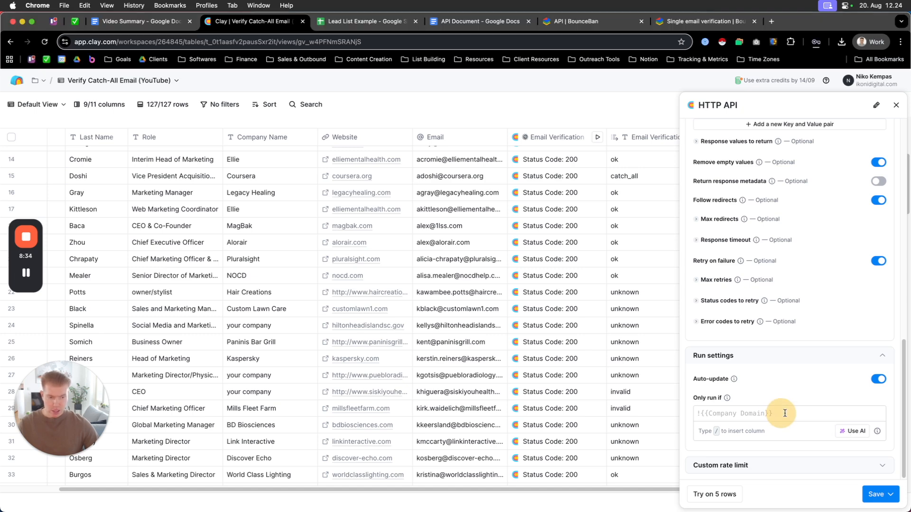
click(856, 432)
click(332, 204)
text(Run)
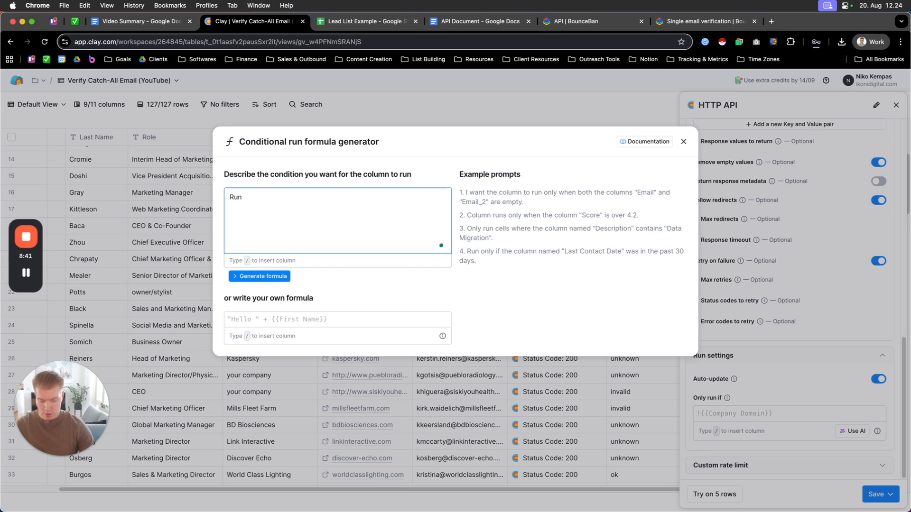
text( only if /)
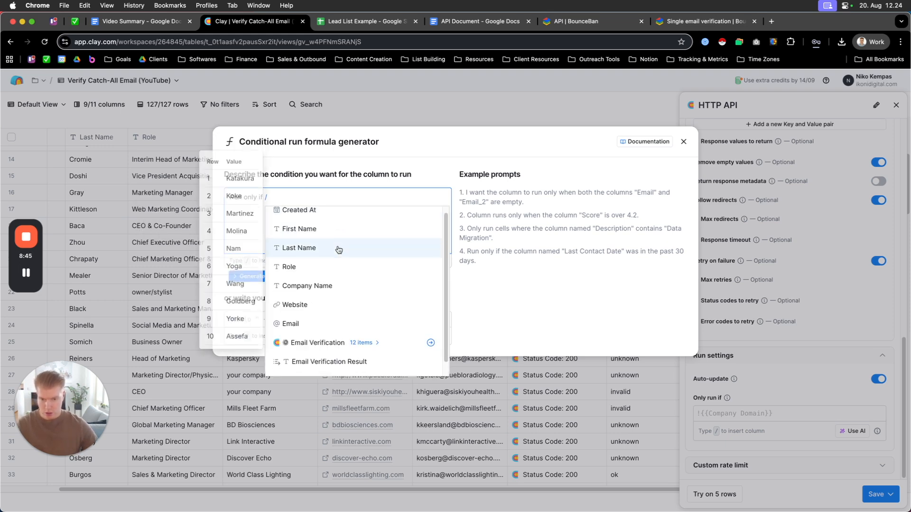
scroll(330, 351, down, 1)
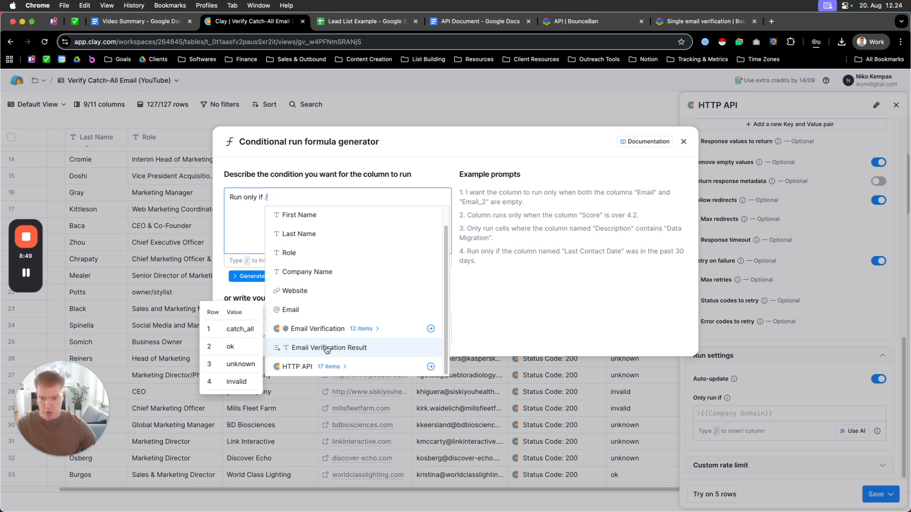
click(326, 350)
text(va)
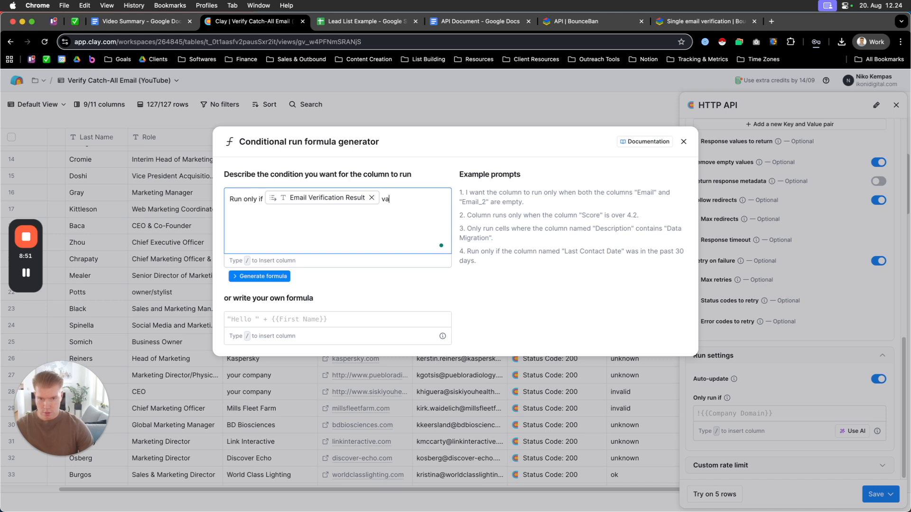
text(lue is "catc)
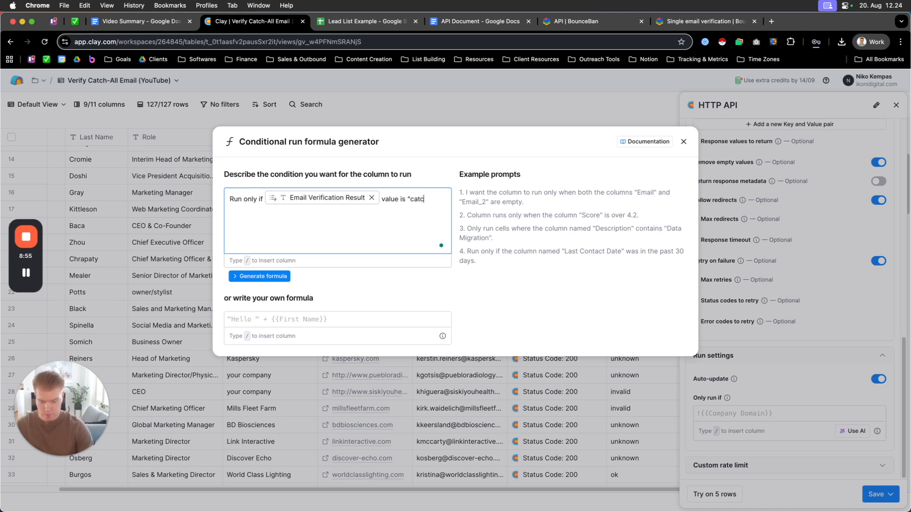
text(h_all" or)
text(nown")
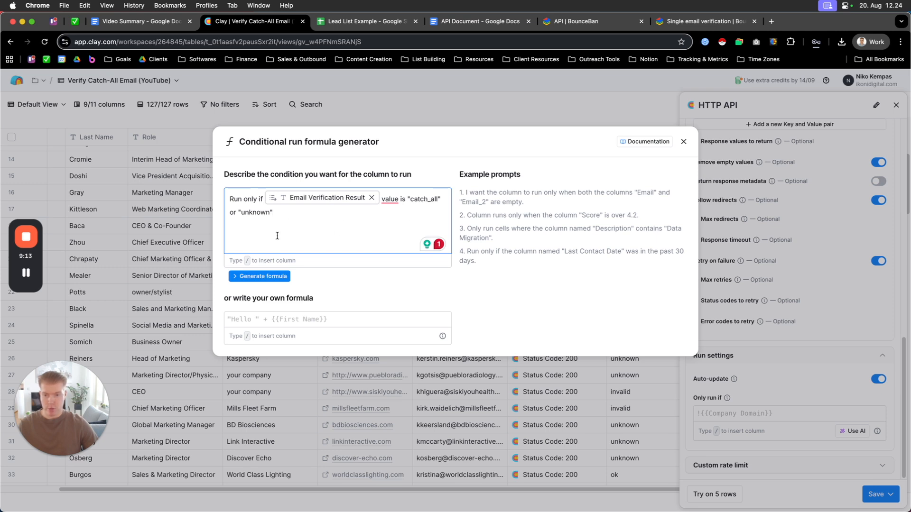
click(270, 277)
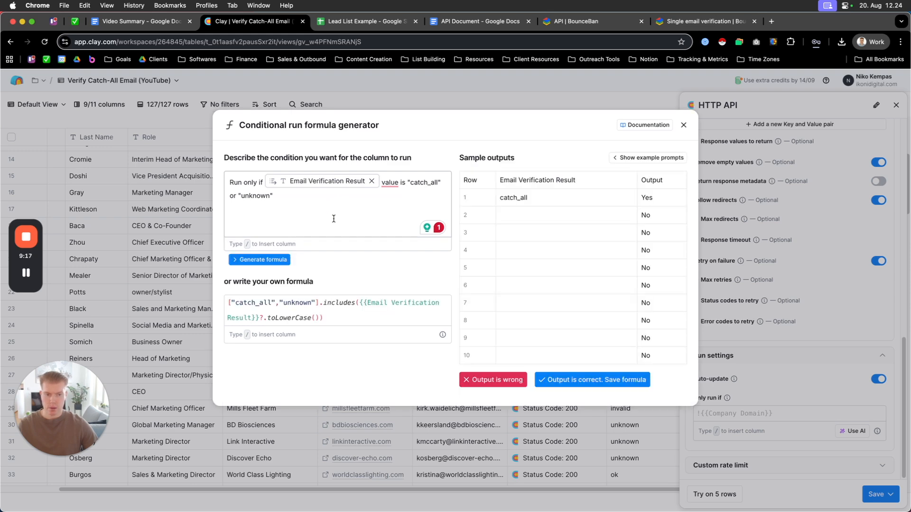
click(573, 381)
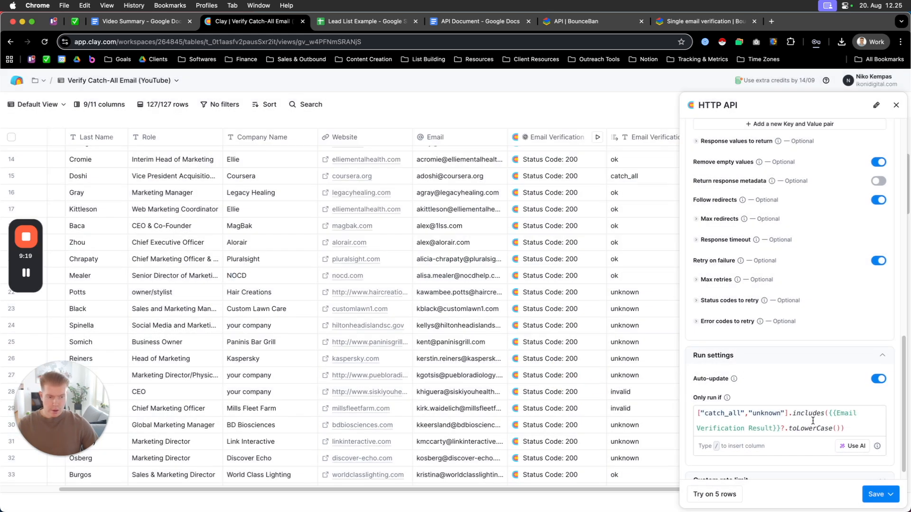
- Save the HTTP API column's settings and run it on the table's rows
scroll(802, 416, down, 1)
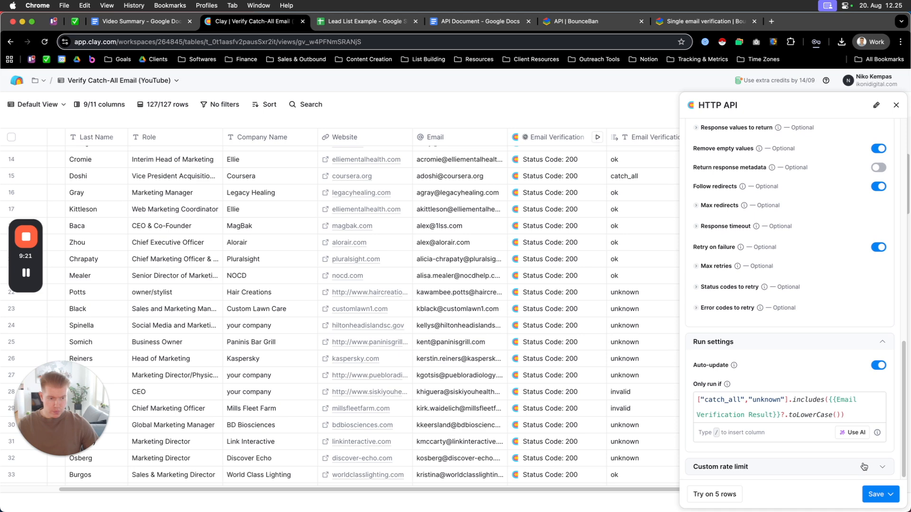
click(878, 494)
click(809, 453)
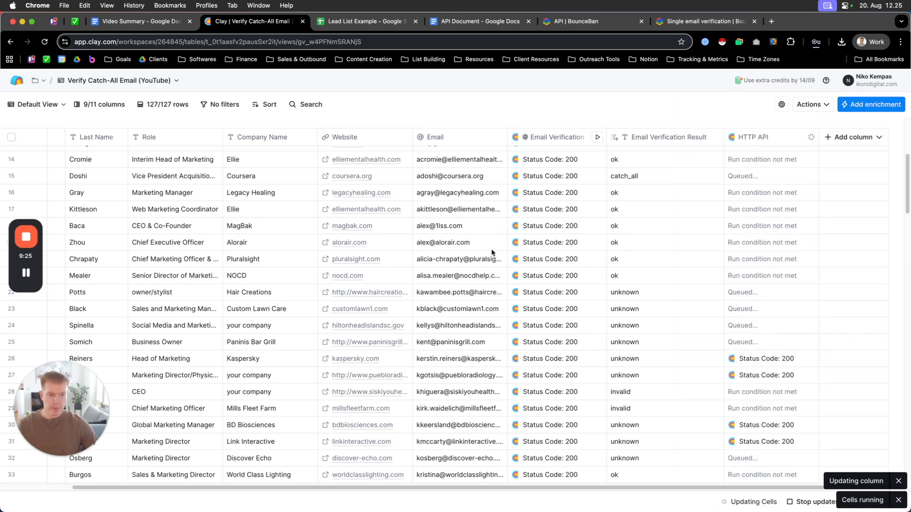
- Add the Result field from the first row's HTTP API response as a new column named Catch-All Verification Result
scroll(491, 253, up, 5)
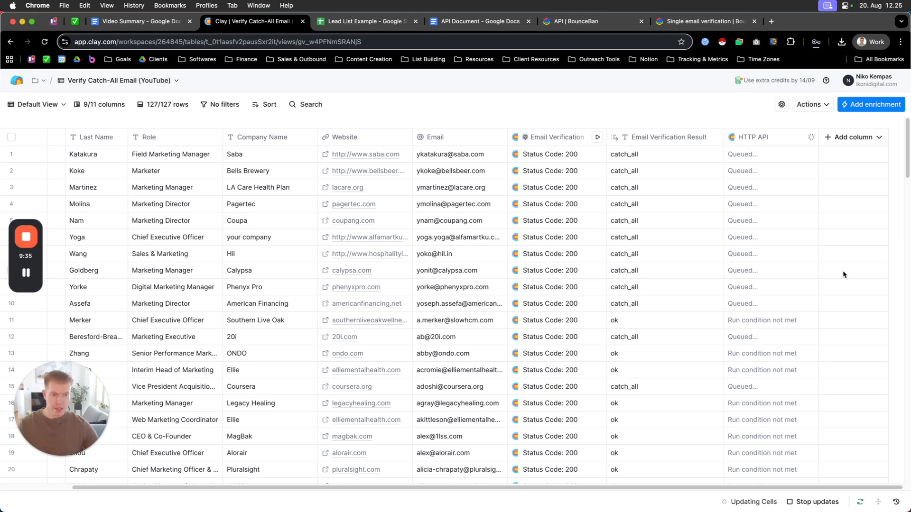
scroll(701, 251, down, 4)
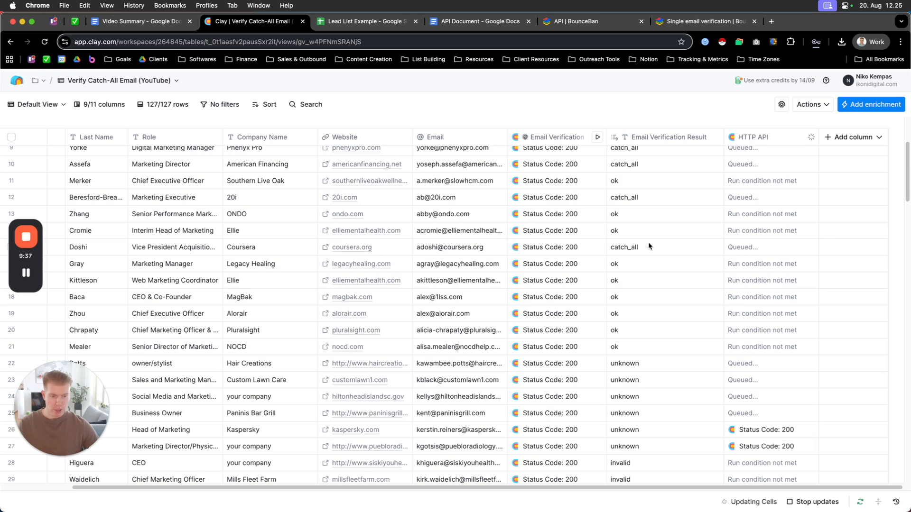
scroll(655, 261, up, 4)
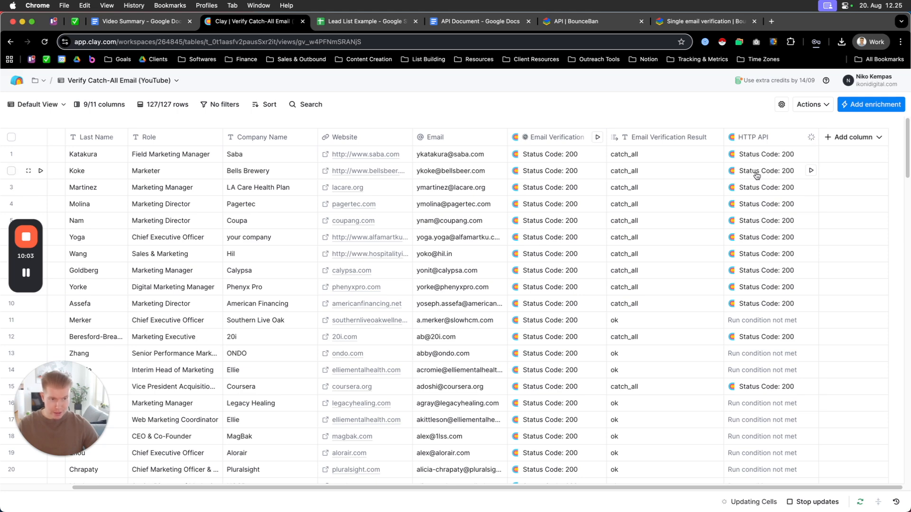
click(758, 154)
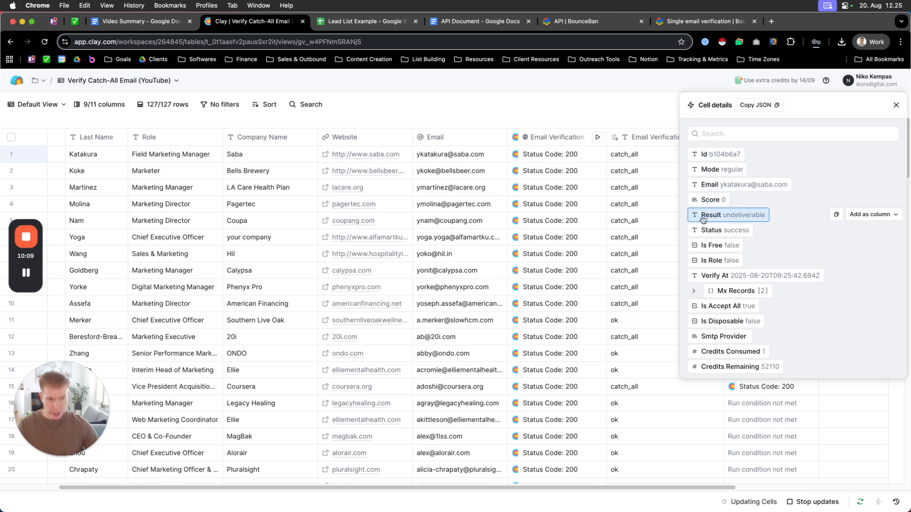
click(870, 215)
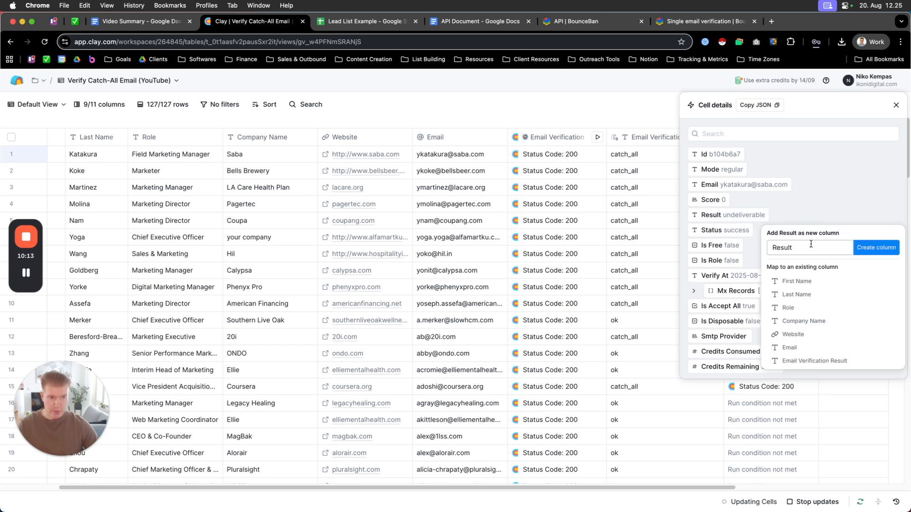
click(774, 249)
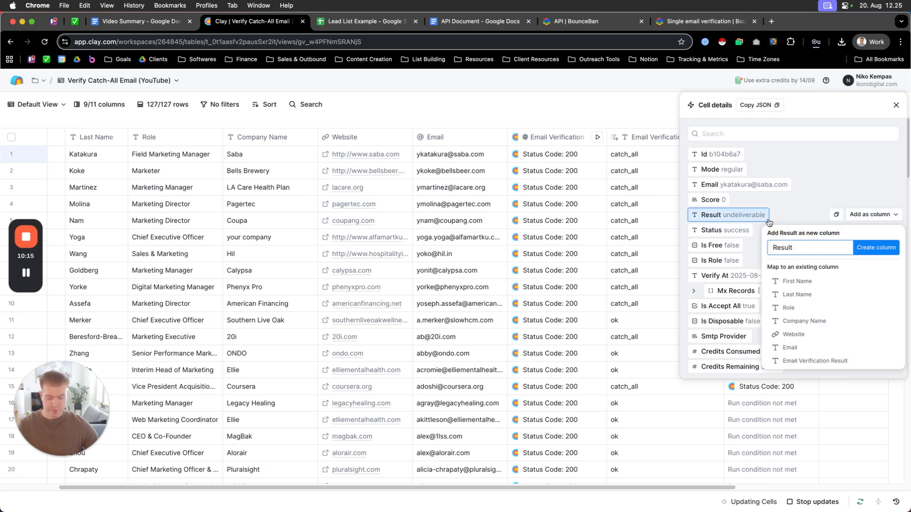
text(Catch)
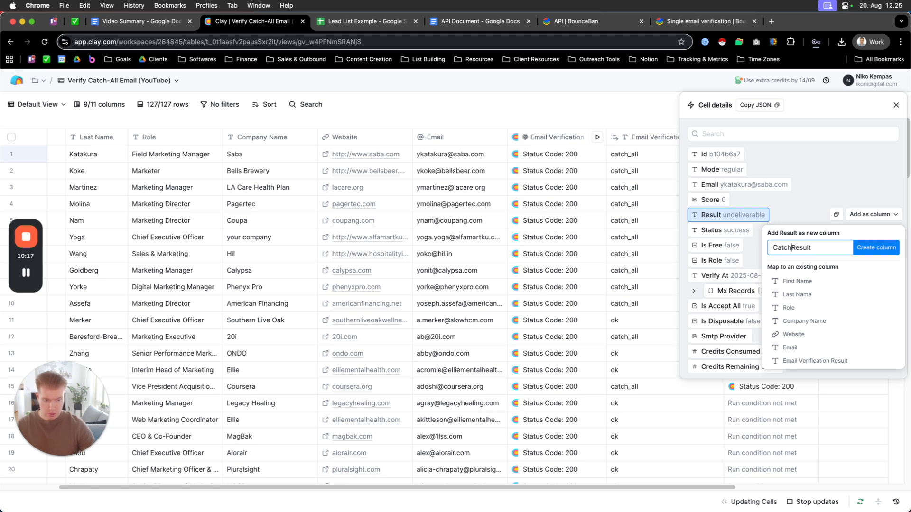
text(-All Ver)
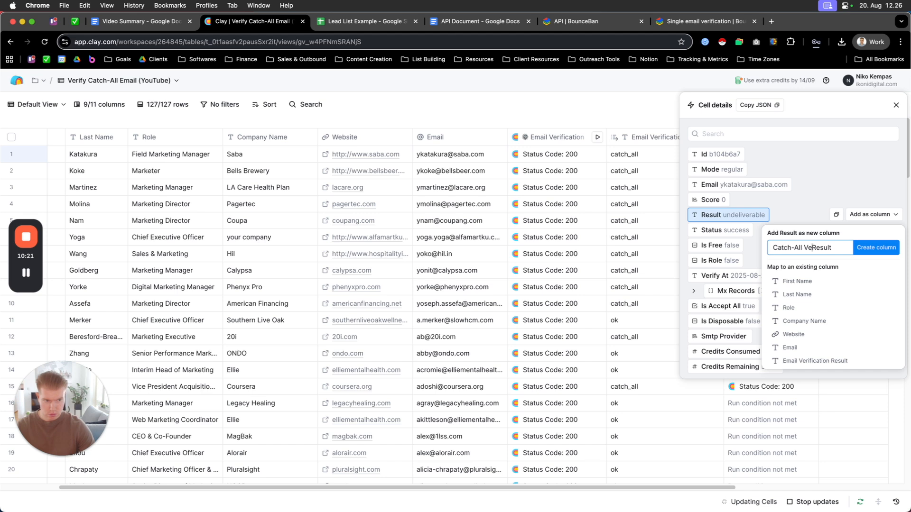
text(ificat)
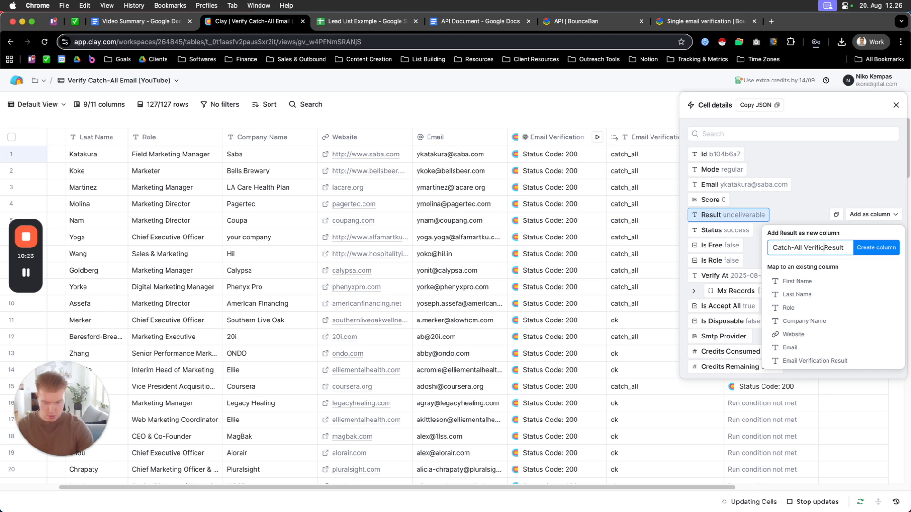
text(ion)
key(Return)
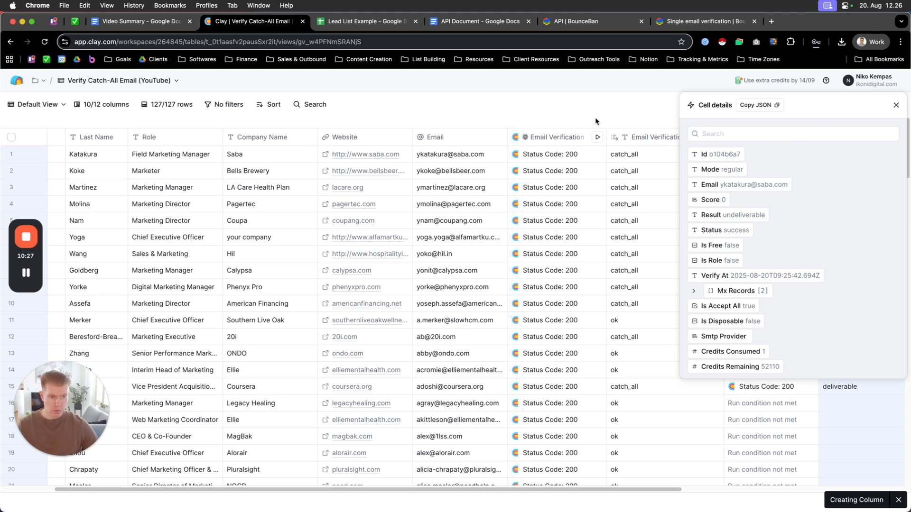
click(896, 105)
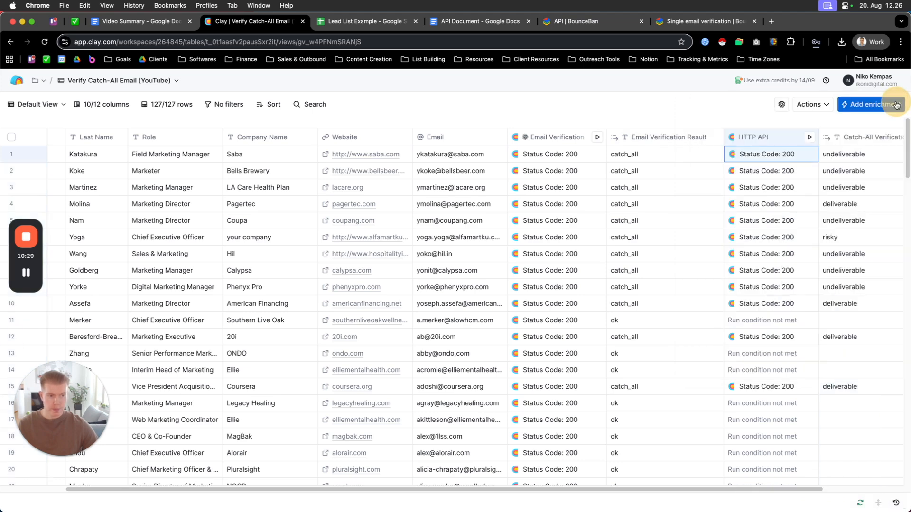
- Widen the Catch-All Verification Result column slightly
drag(760, 491, 842, 494)
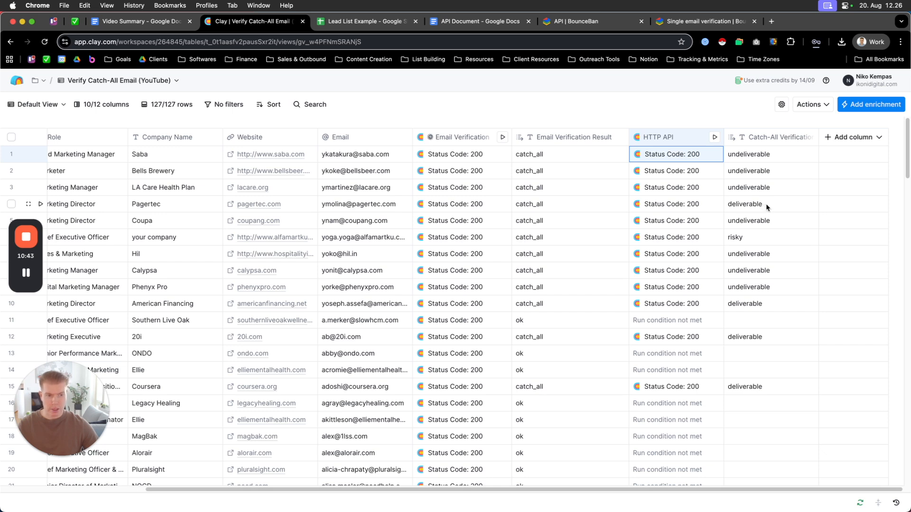
drag(820, 137, 831, 136)
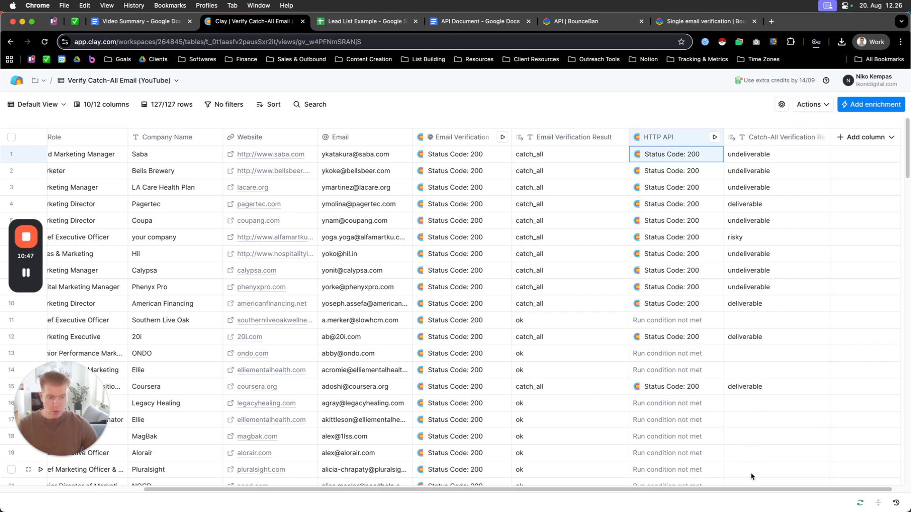
scroll(760, 493, right, 1)
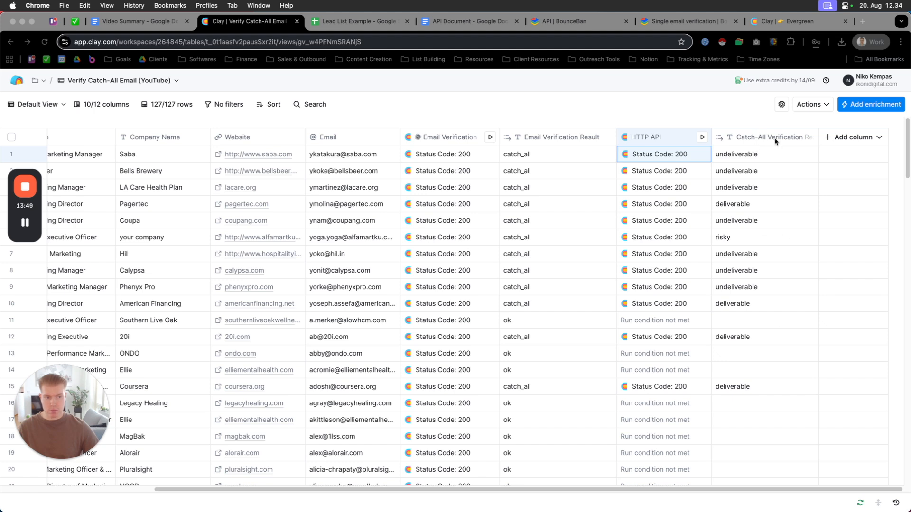
- Add an AI-generated formula column giving "Valid Email" if Email Verification Result is "ok" or Catch-All Verification Result is "deliverable", otherwise "Not Valid"
click(855, 137)
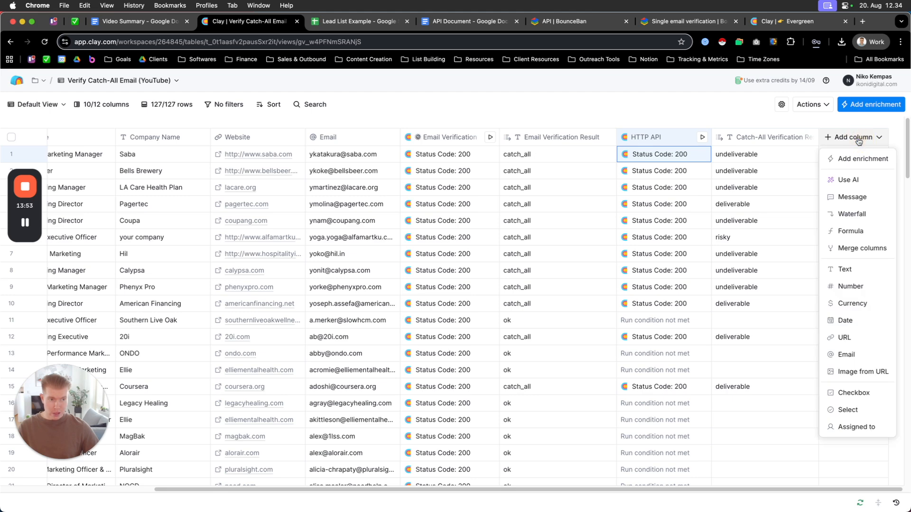
click(852, 232)
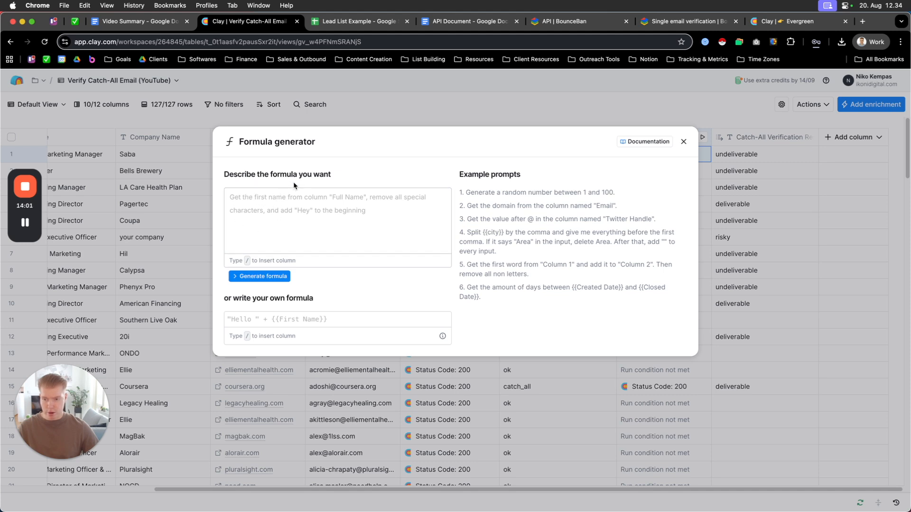
click(26, 224)
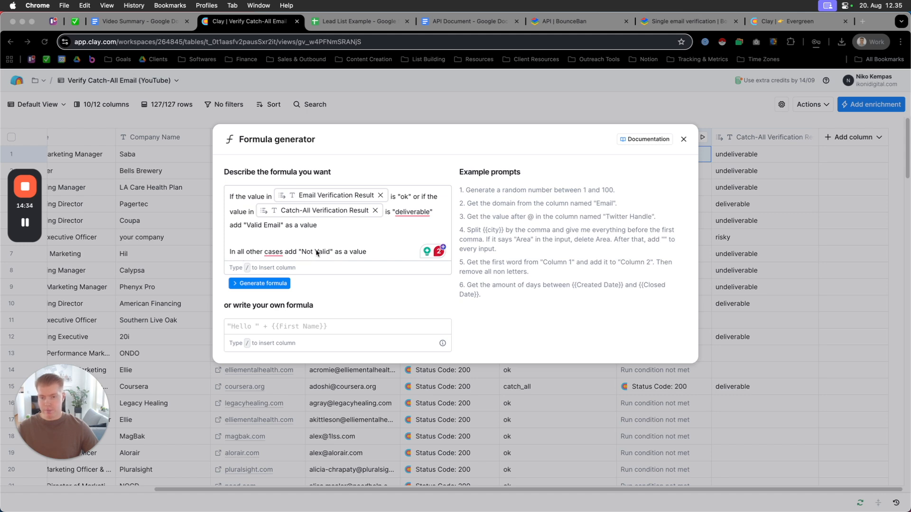
click(259, 284)
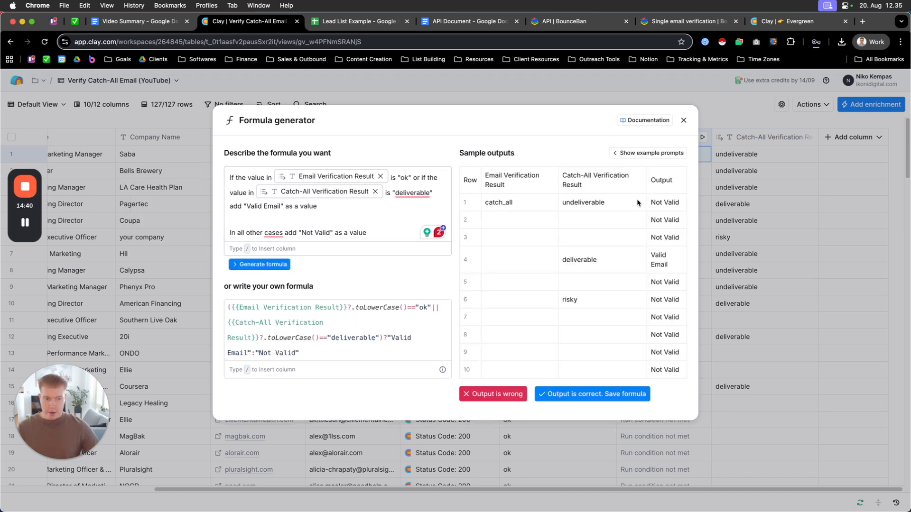
click(575, 396)
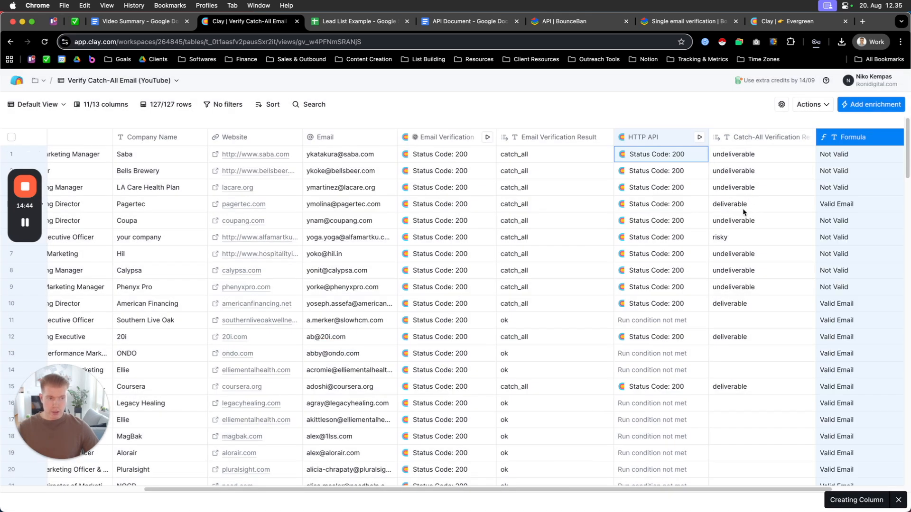
- Examine the Email Validity values against both verification result columns throughout the lead list
scroll(781, 257, down, 1)
scroll(781, 257, up, 1)
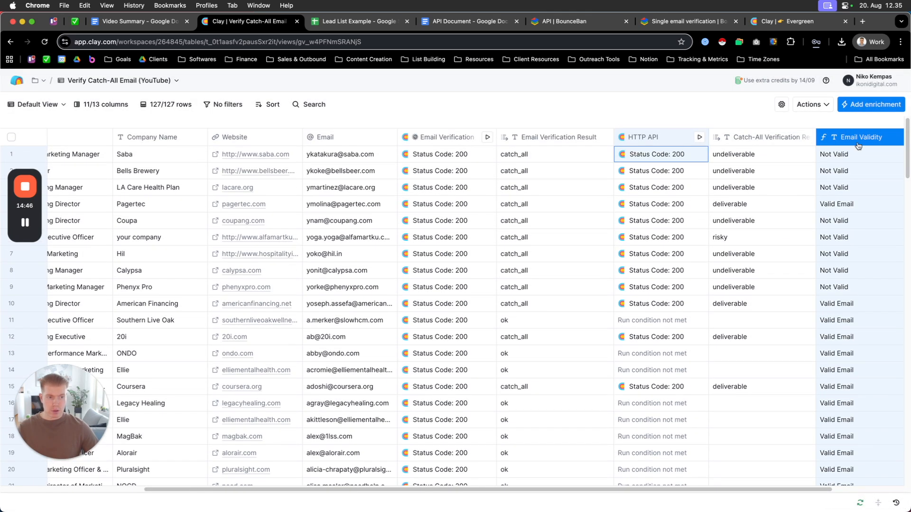
scroll(805, 440, right, 3)
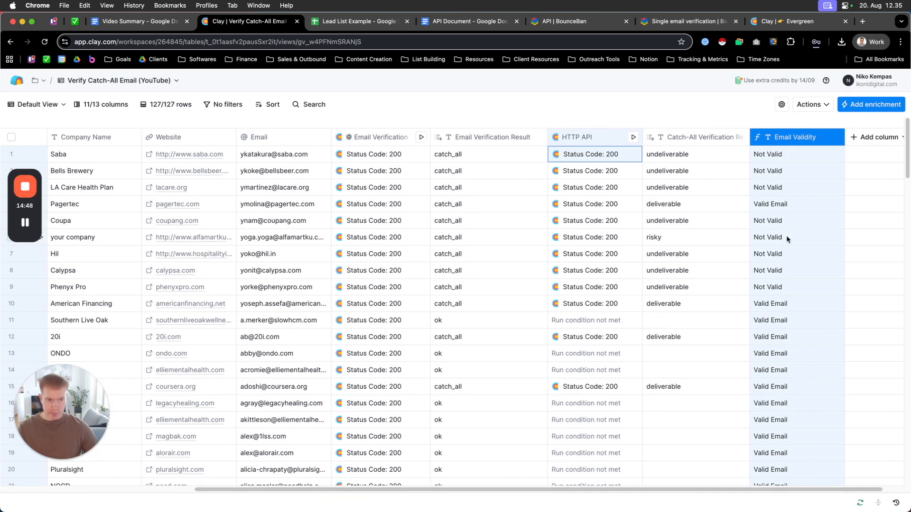
scroll(799, 251, down, 15)
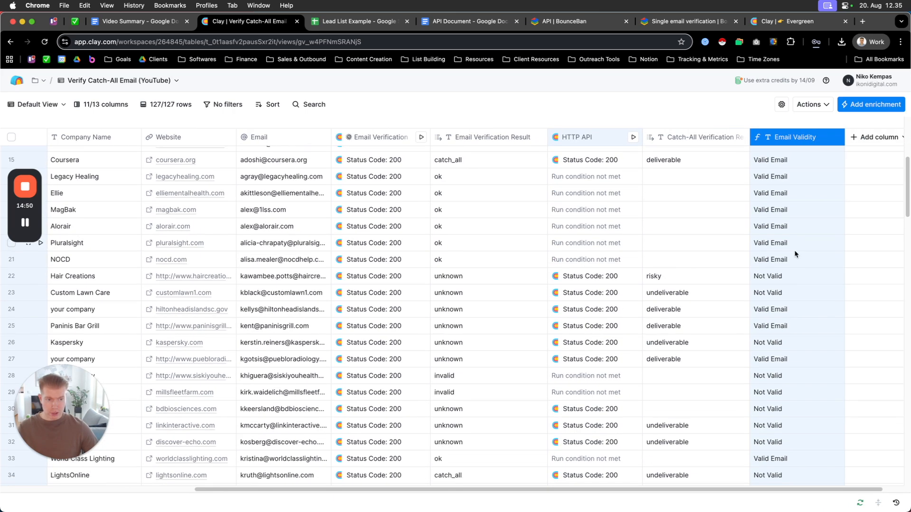
scroll(790, 321, down, 10)
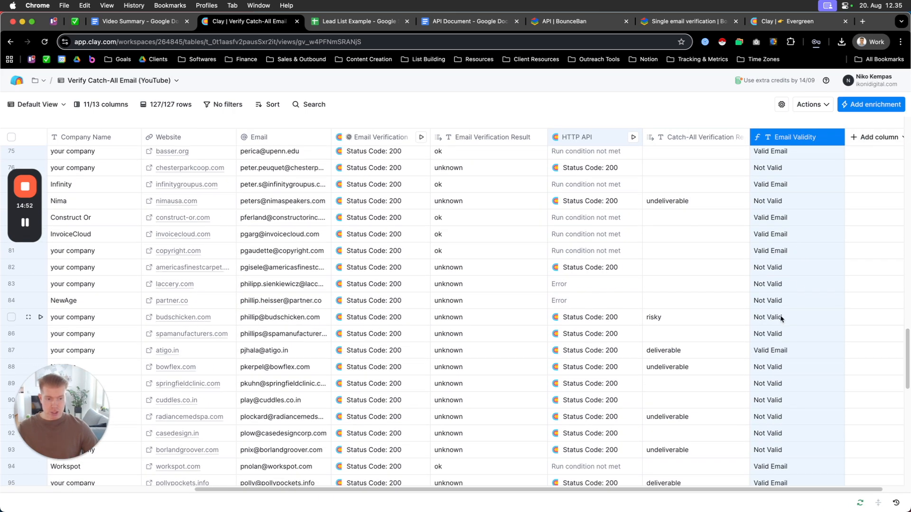
scroll(790, 323, up, 20)
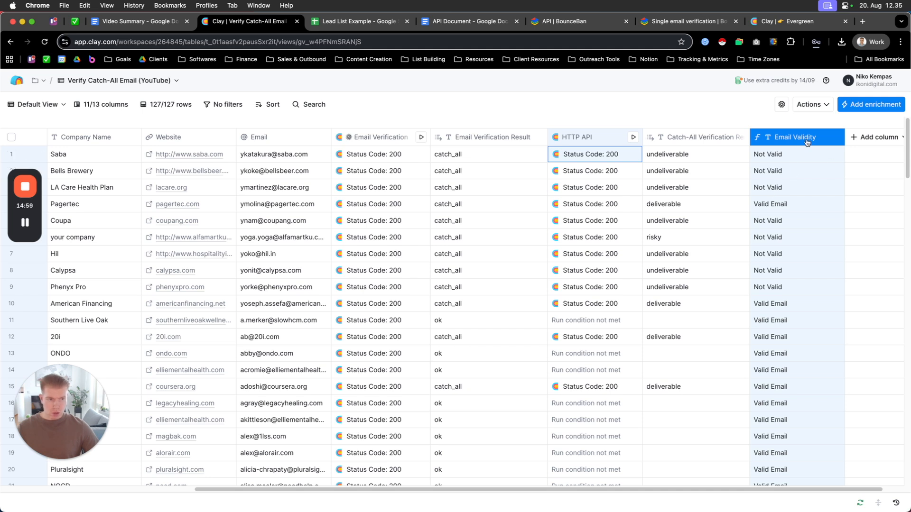
- Rename the Email Validity column as "Is the Email Valid?" and widen it slightly
double_click(794, 136)
key(BackSpace)
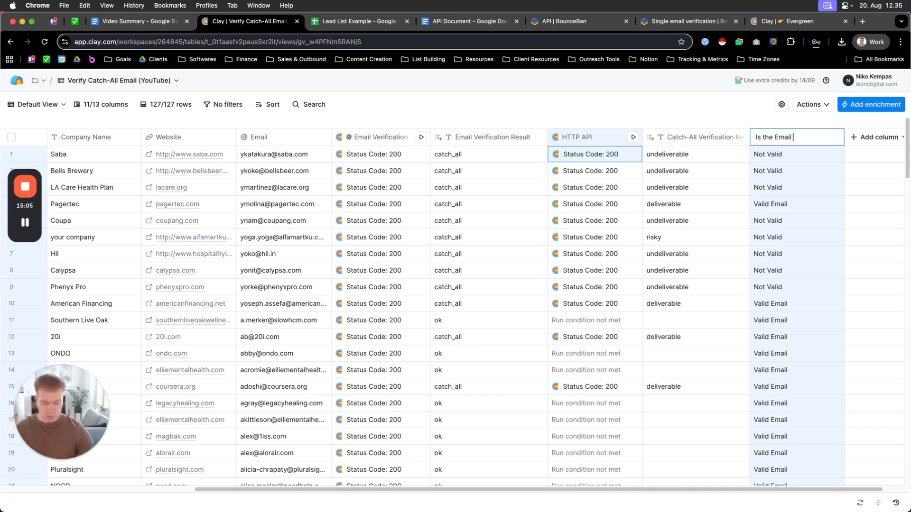
key(Return)
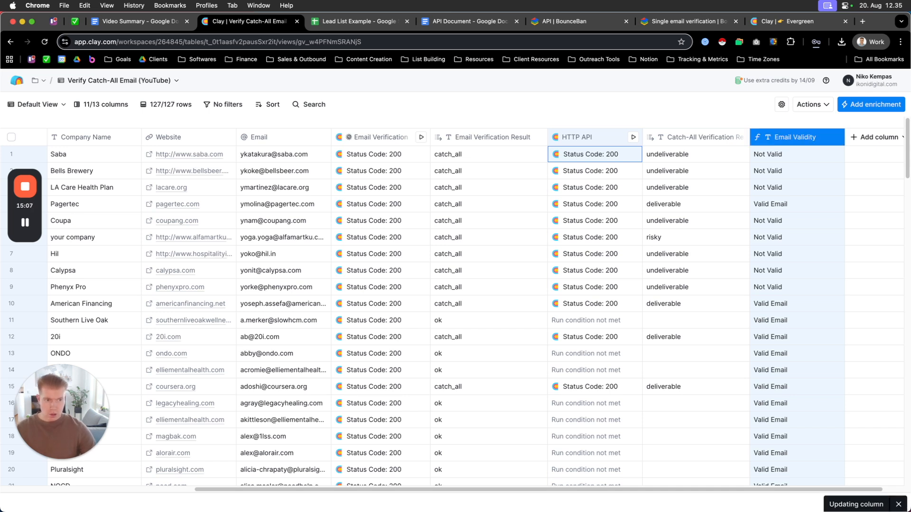
drag(842, 134, 854, 135)
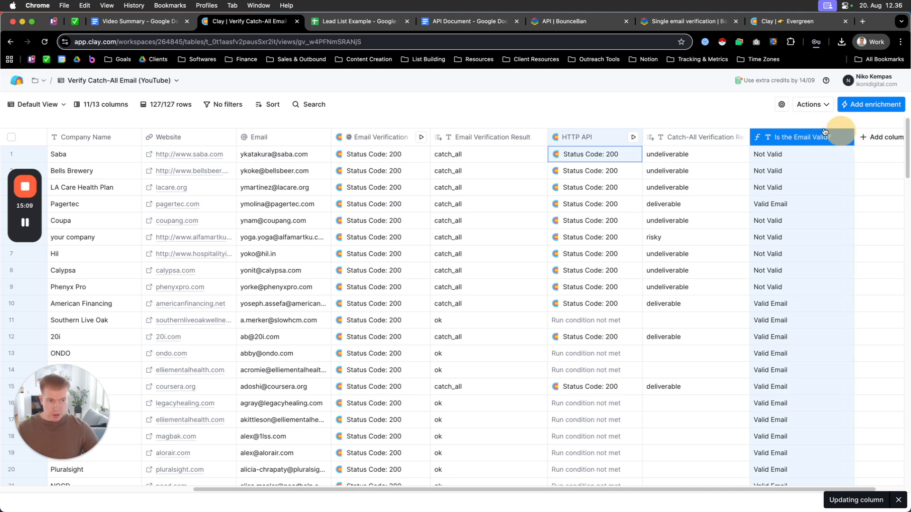
- Duplicate the table's Default View and rename the copy as "Export View"
drag(662, 490, 443, 494)
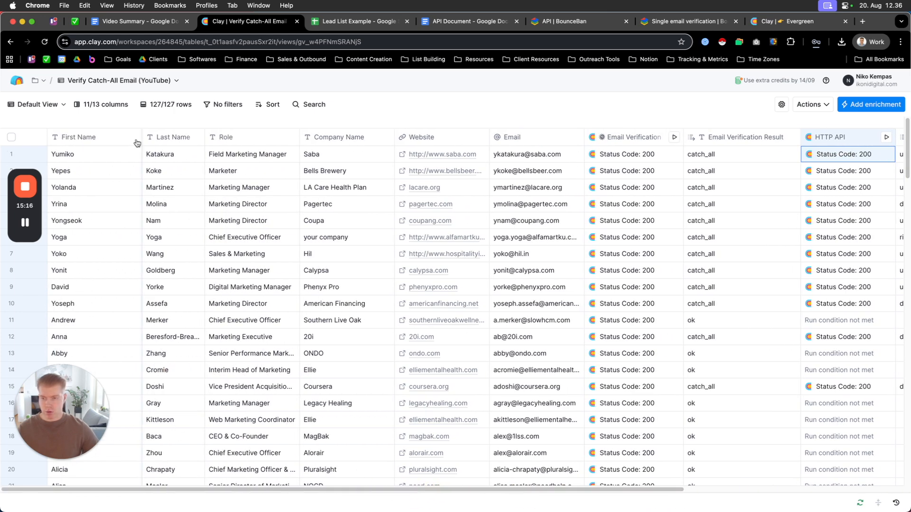
click(37, 104)
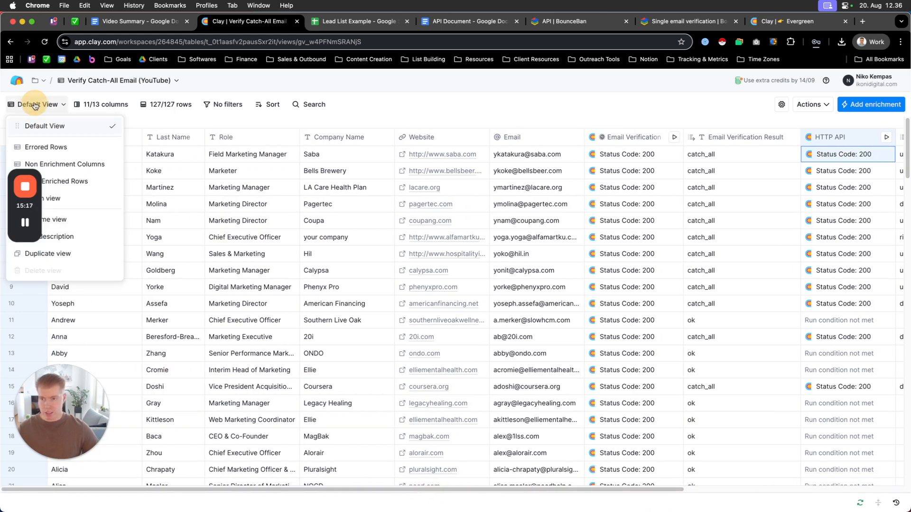
click(78, 254)
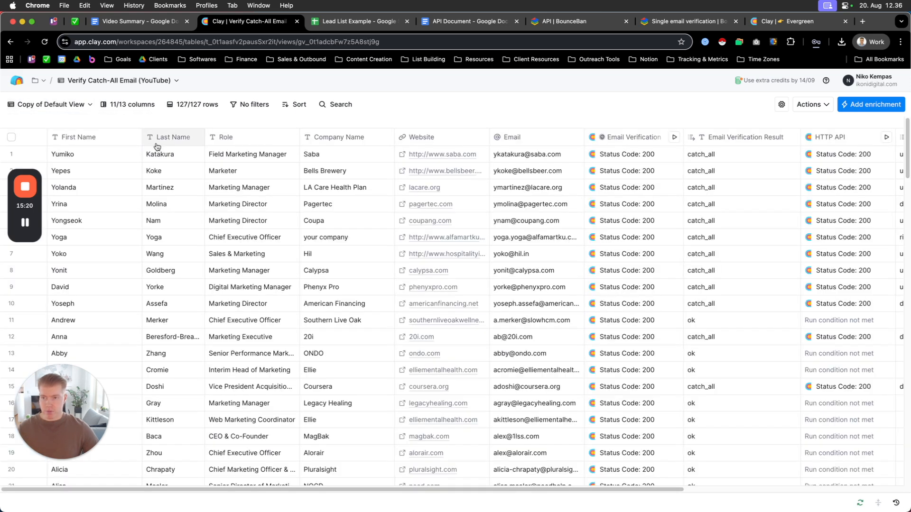
click(57, 105)
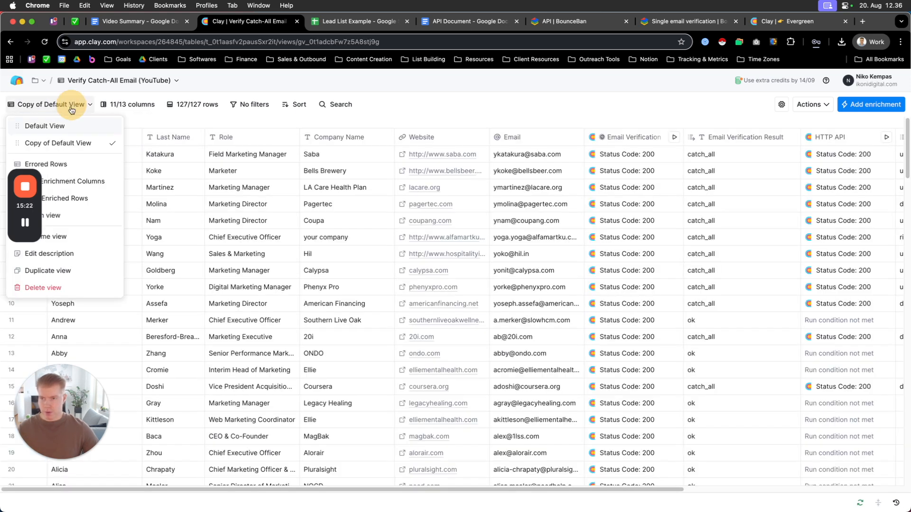
right_click(89, 145)
click(61, 141)
click(76, 143)
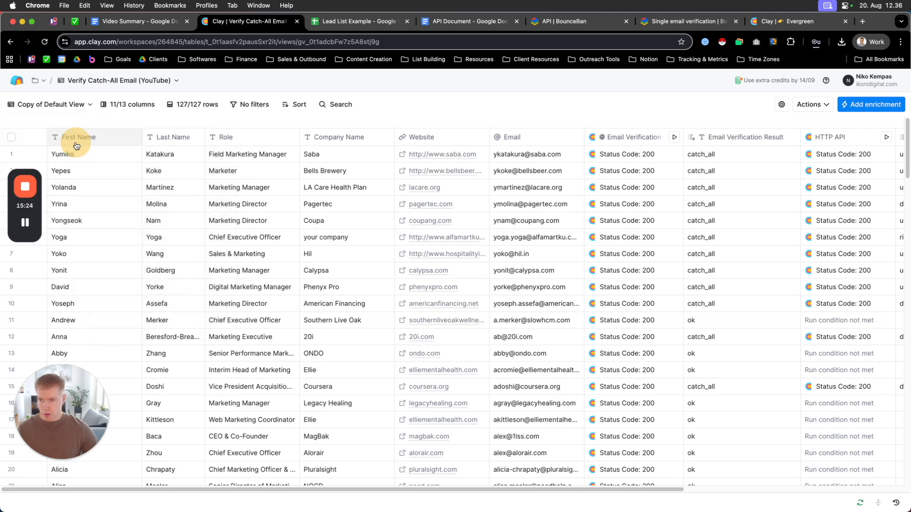
click(59, 104)
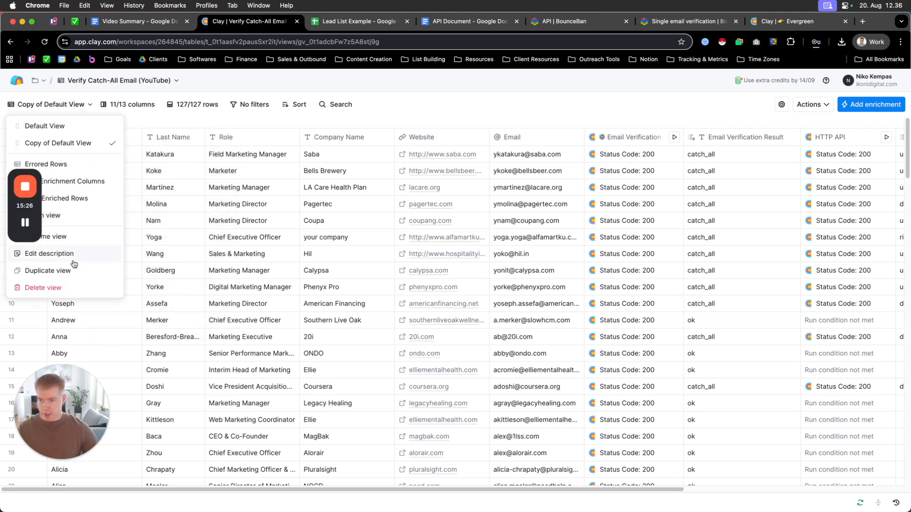
click(75, 237)
text(Export View)
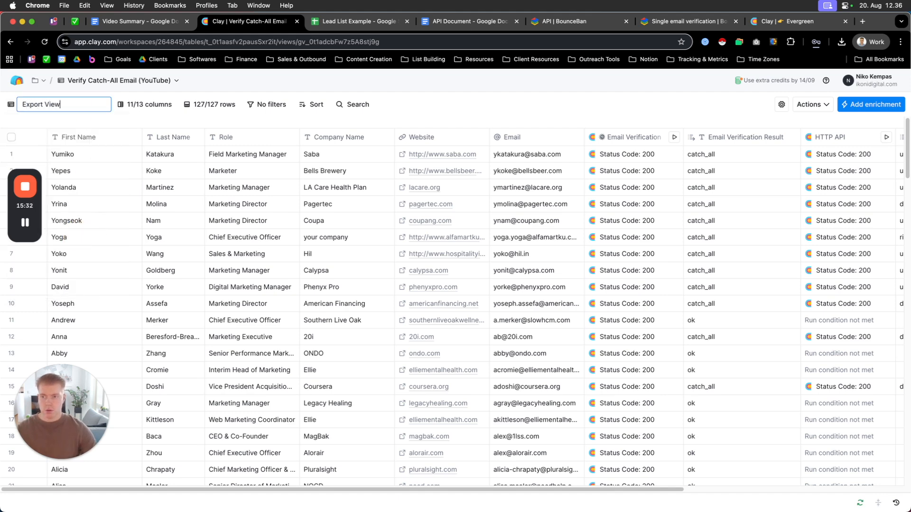
key(Return)
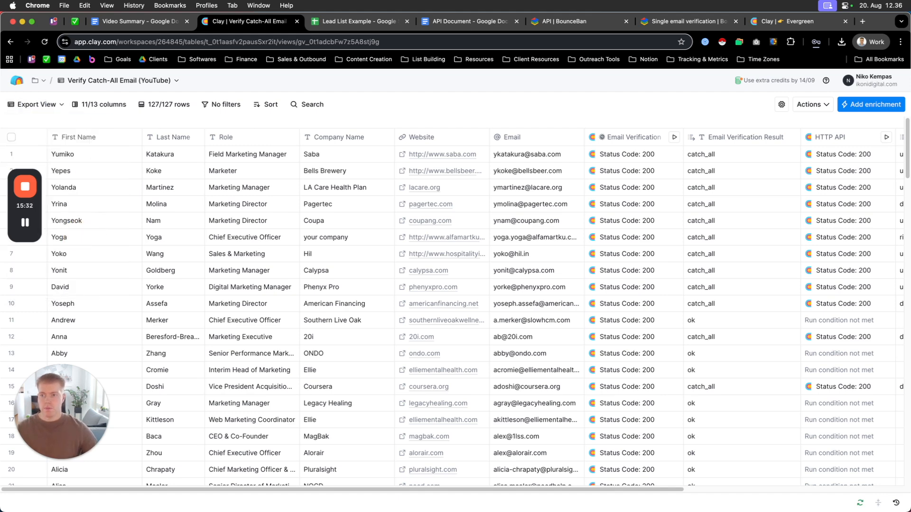
click(223, 106)
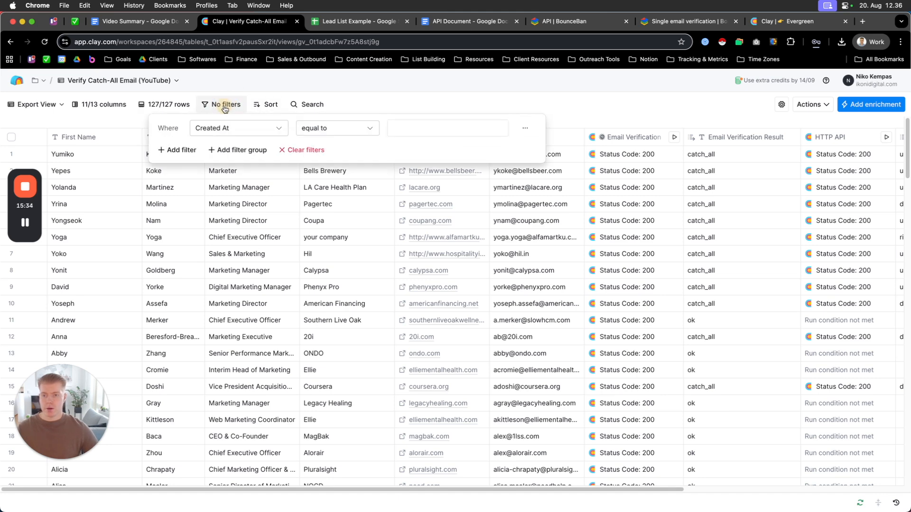
click(235, 128)
click(222, 331)
click(408, 127)
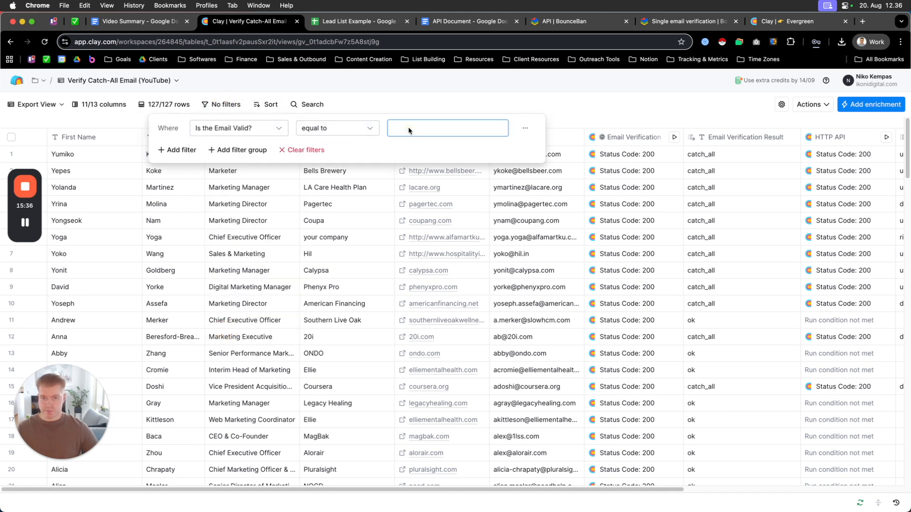
drag(521, 489, 495, 496)
- Filter the Export View to rows where "Is the Email Valid?" is equal to "Valid Email"
click(221, 104)
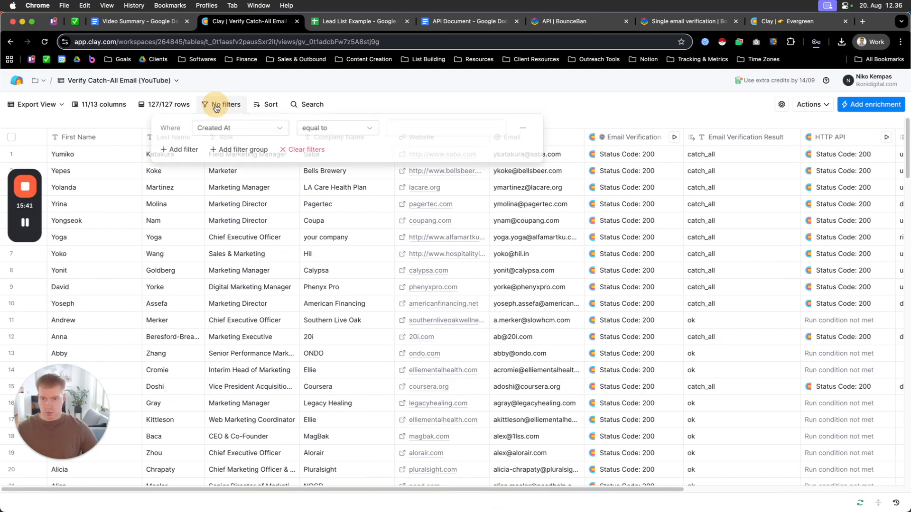
click(235, 129)
click(251, 331)
click(409, 128)
text(Valid Email)
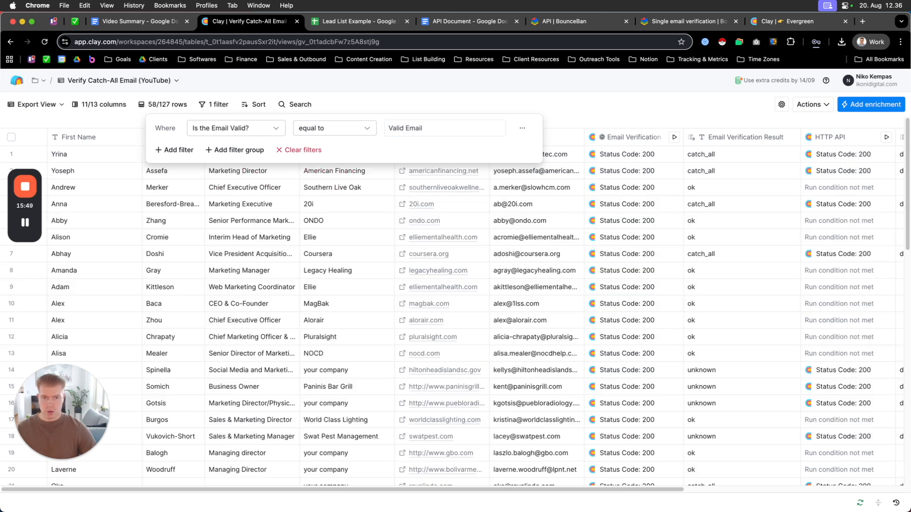
click(481, 78)
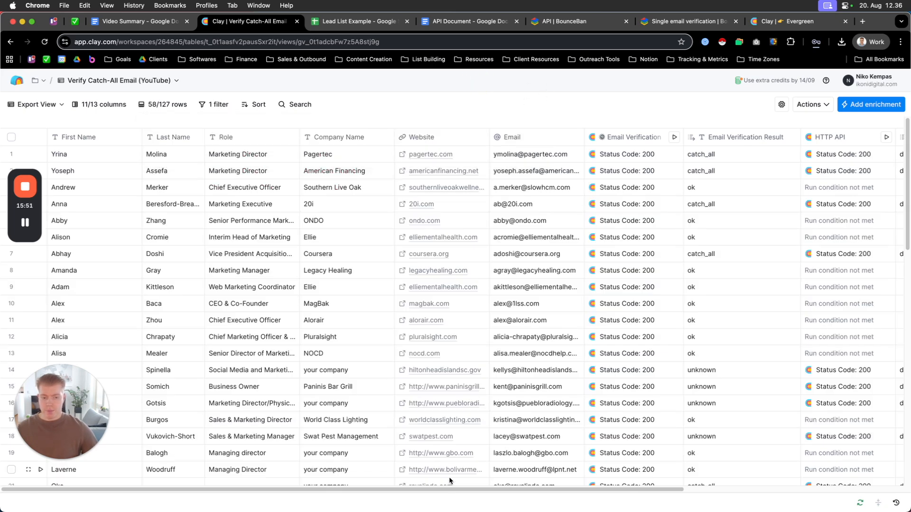
- Examine the filtered leads' contact fields, both verification result columns and the "Is the Email Valid?" values
drag(457, 489, 640, 485)
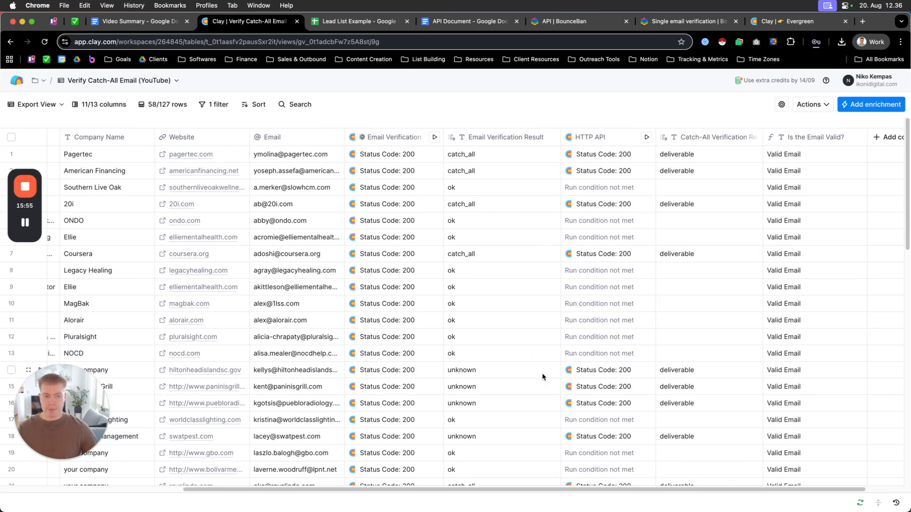
drag(517, 490, 499, 490)
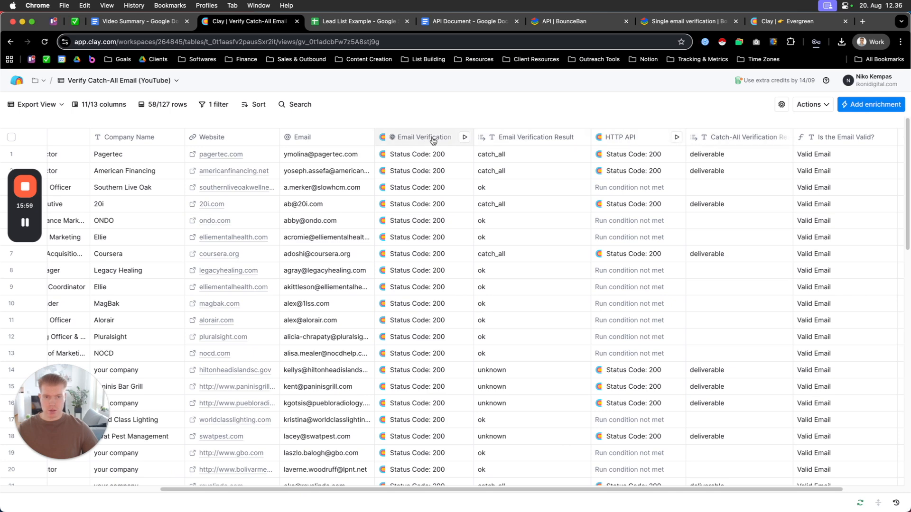
drag(594, 488, 409, 497)
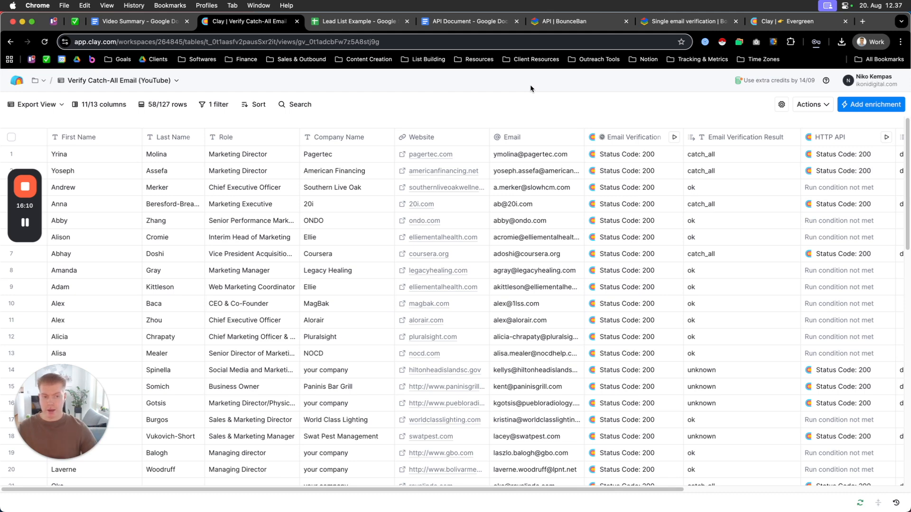
drag(634, 490, 799, 495)
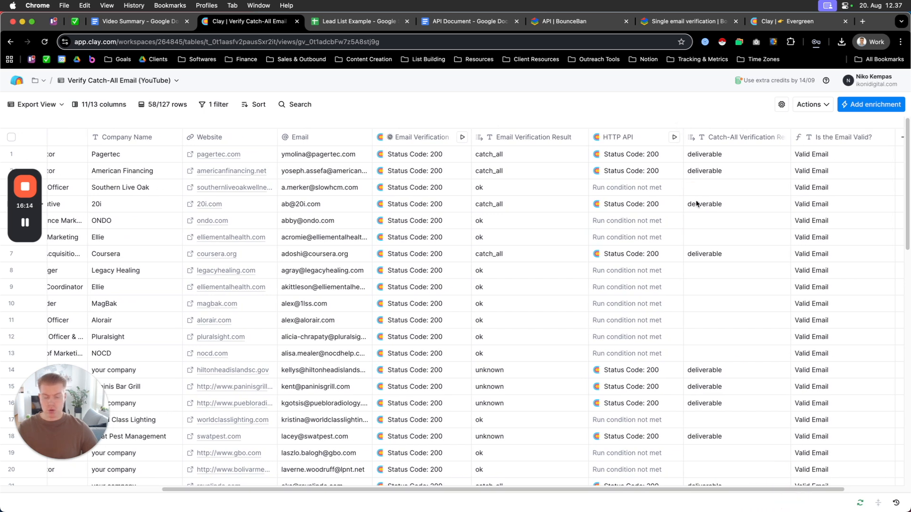